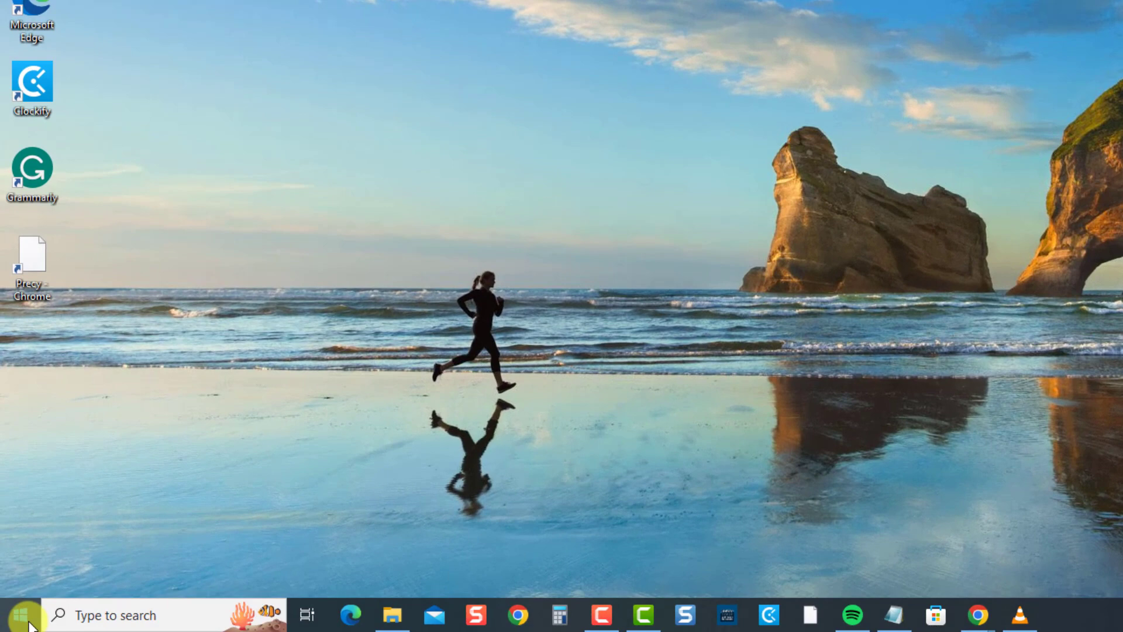
- Go to Settings > Update & Security > Troubleshoot > Additional troubleshooters and select Bluetooth
click(23, 615)
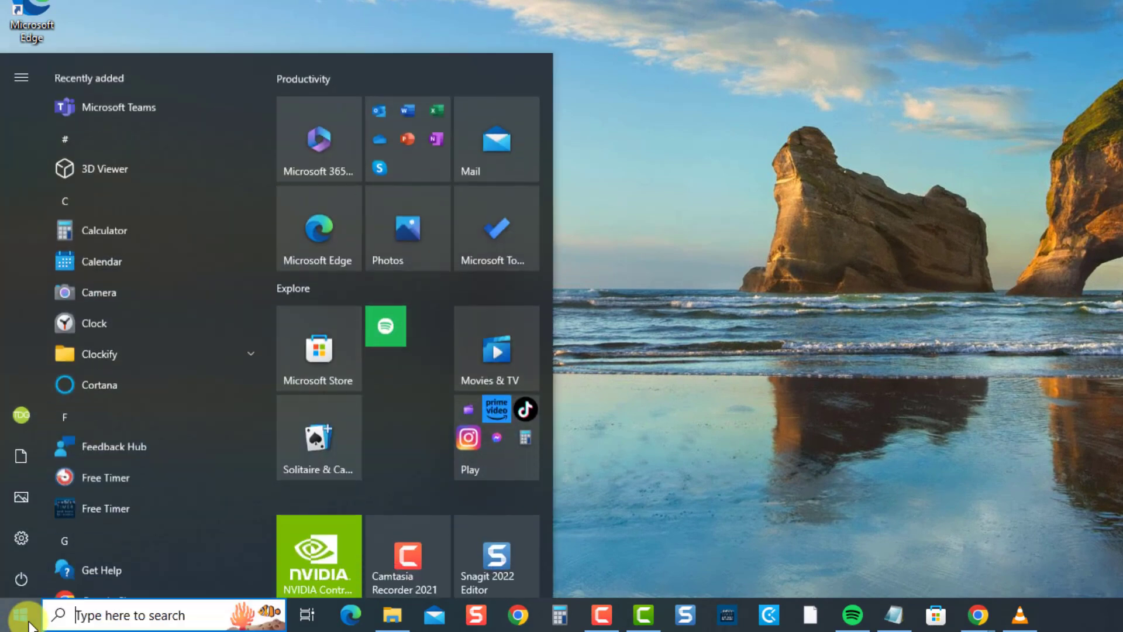
click(19, 542)
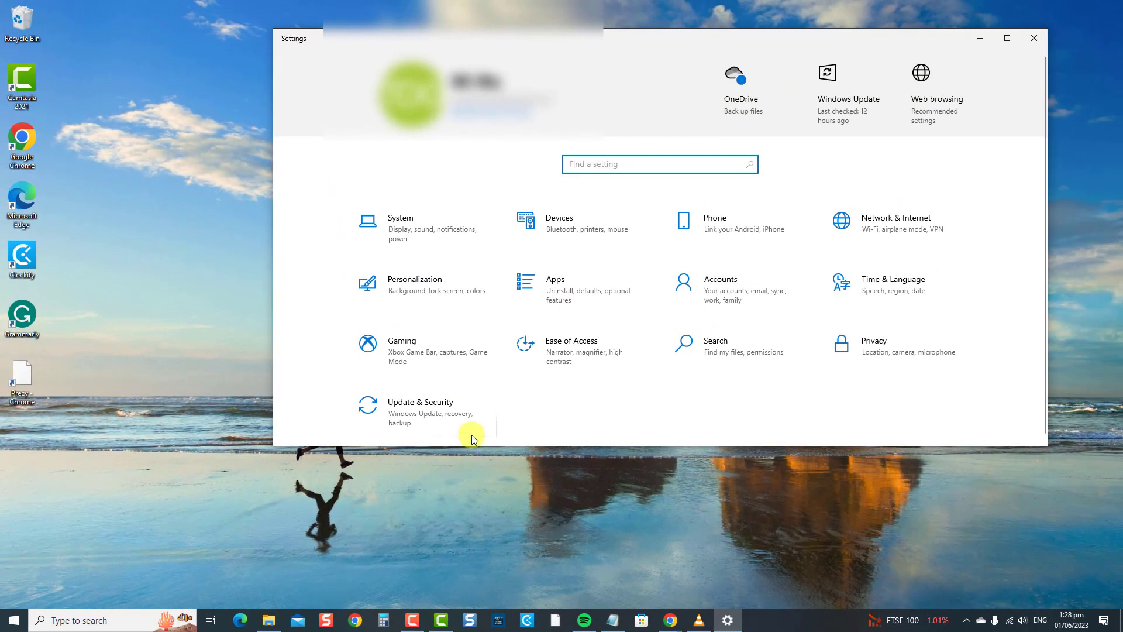
click(473, 401)
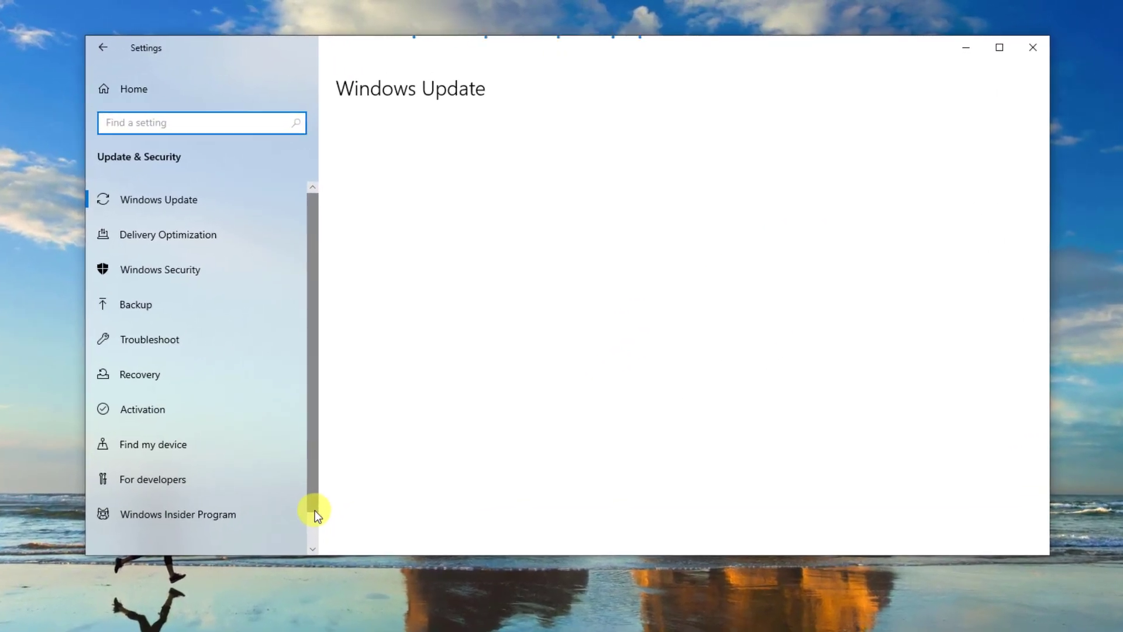
click(213, 334)
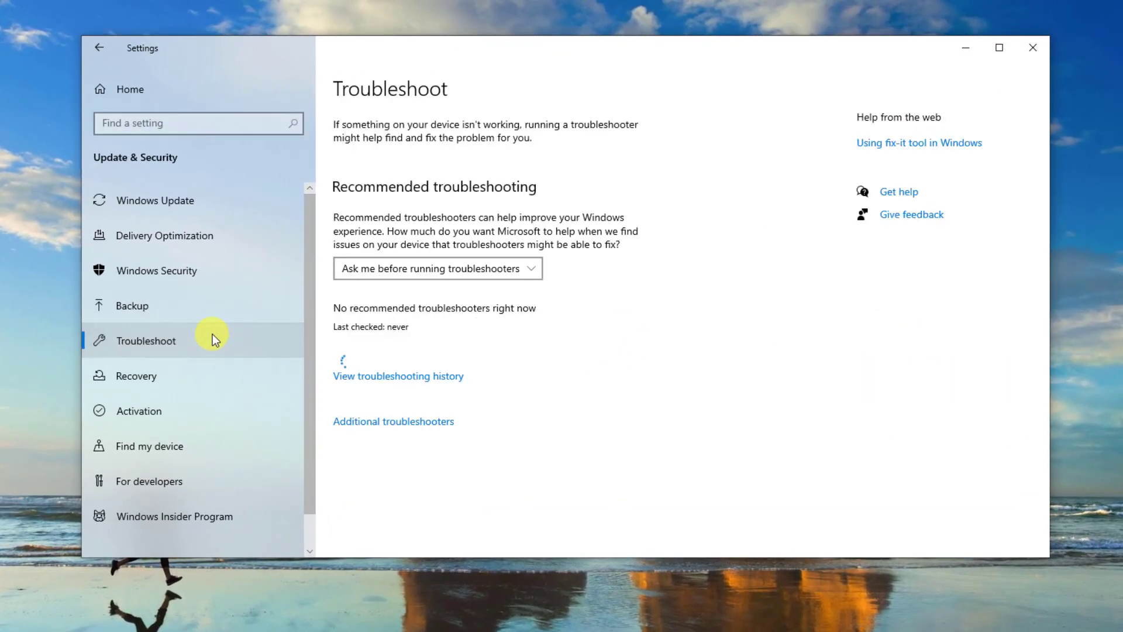
click(426, 421)
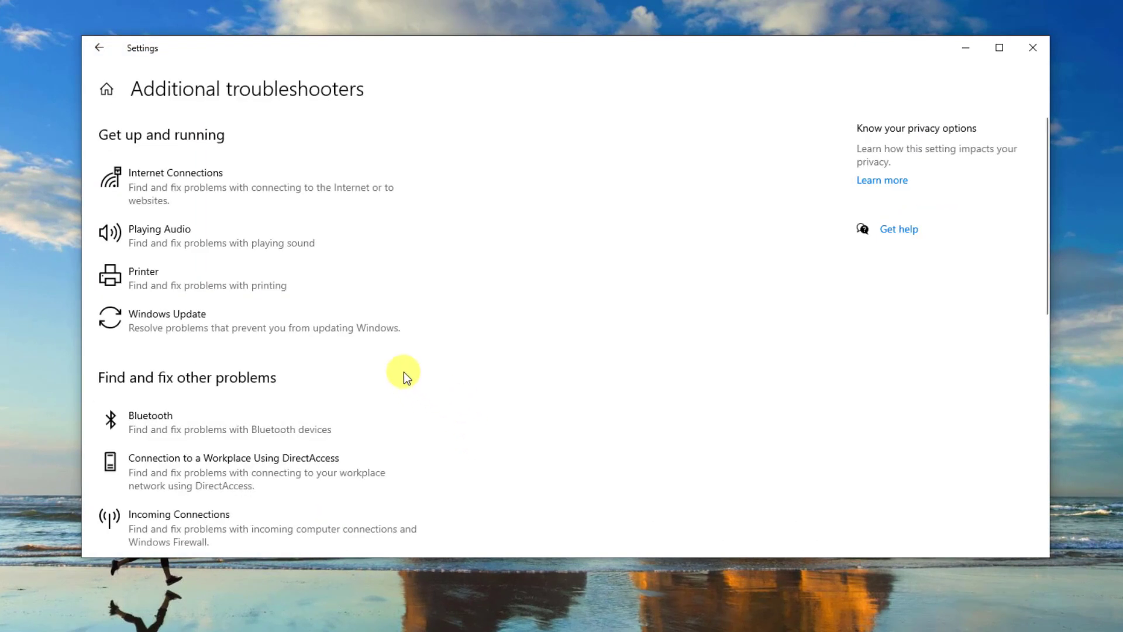
scroll(404, 371, down, 1)
scroll(403, 371, down, 1)
click(312, 300)
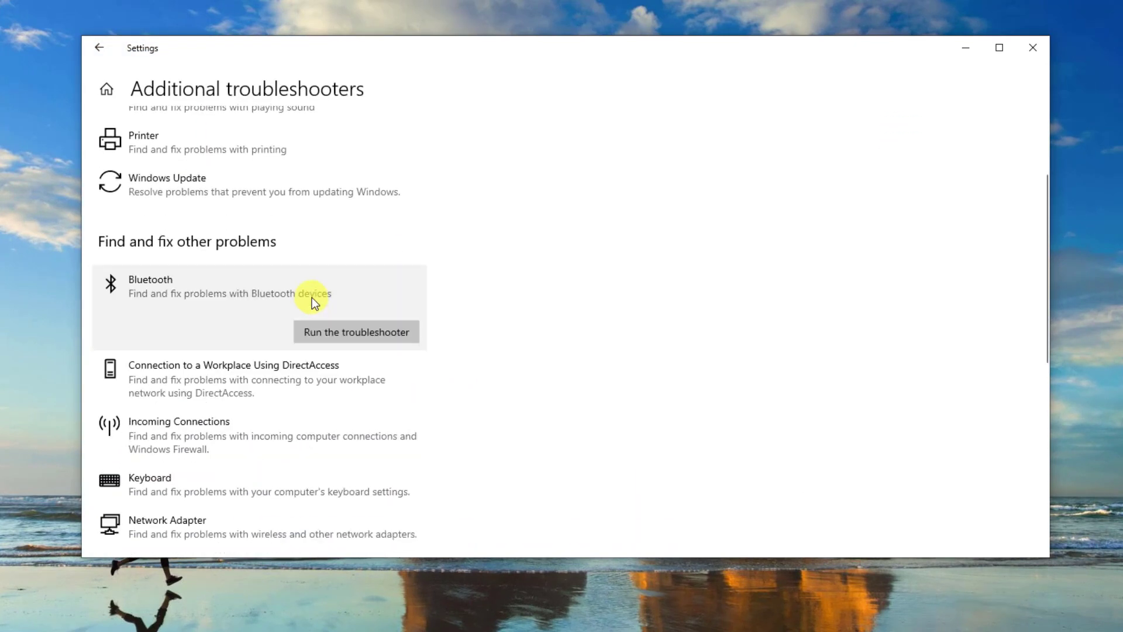
- Run the Bluetooth troubleshooter and close it once it has fixed the radio status
click(328, 331)
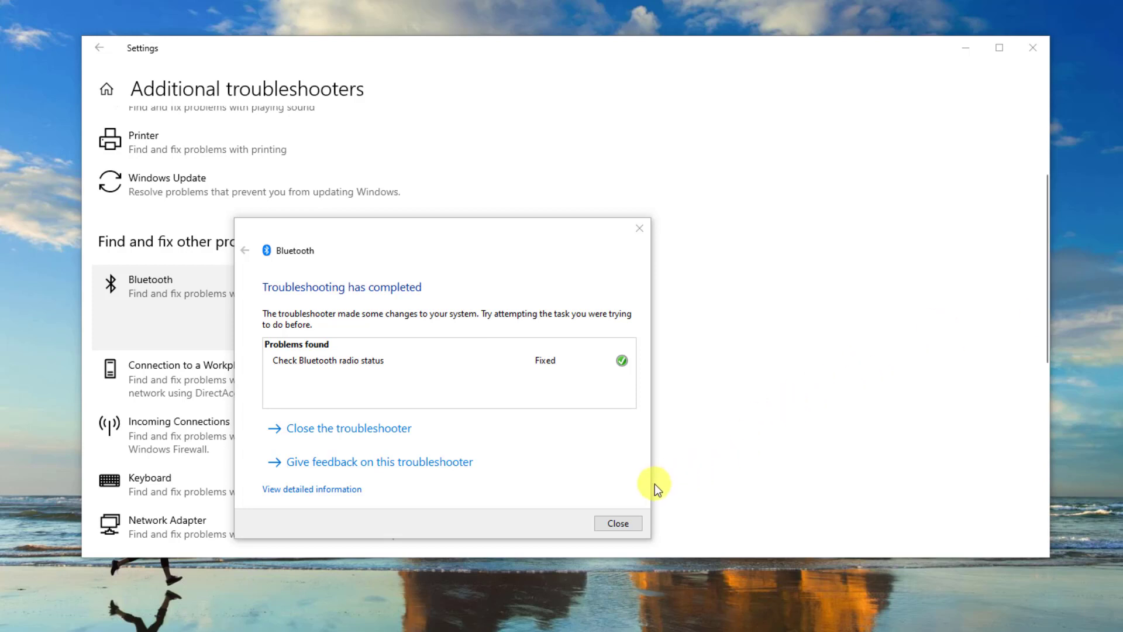
click(625, 519)
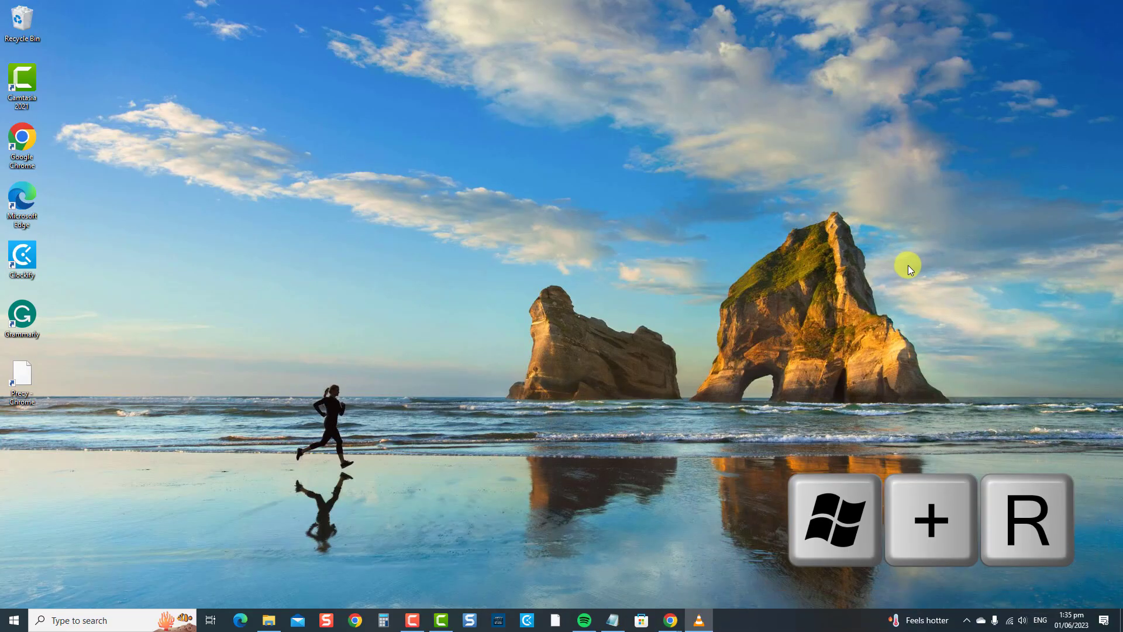
- Open Control Panel with 'control' from the Run box and view items as Large icons
key(super+r)
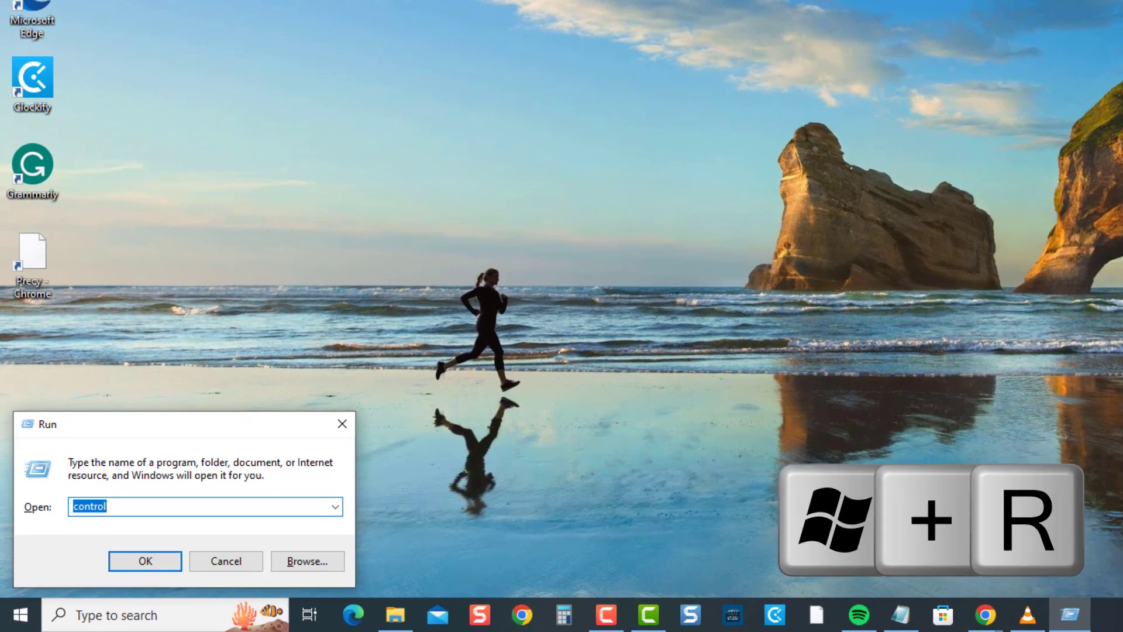
text(control)
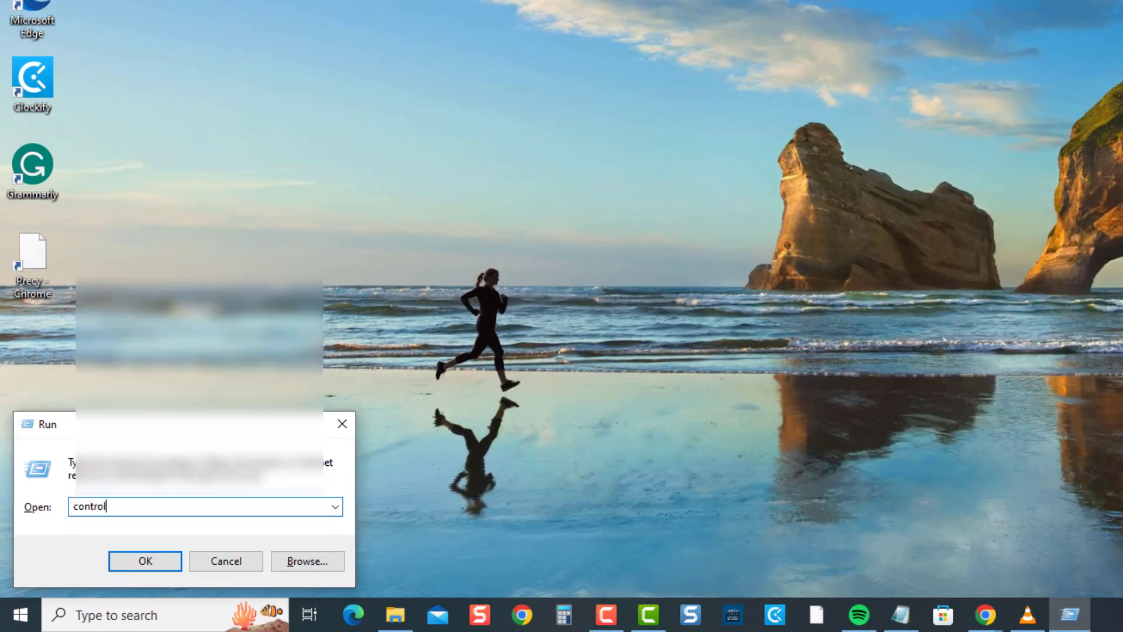
key(Return)
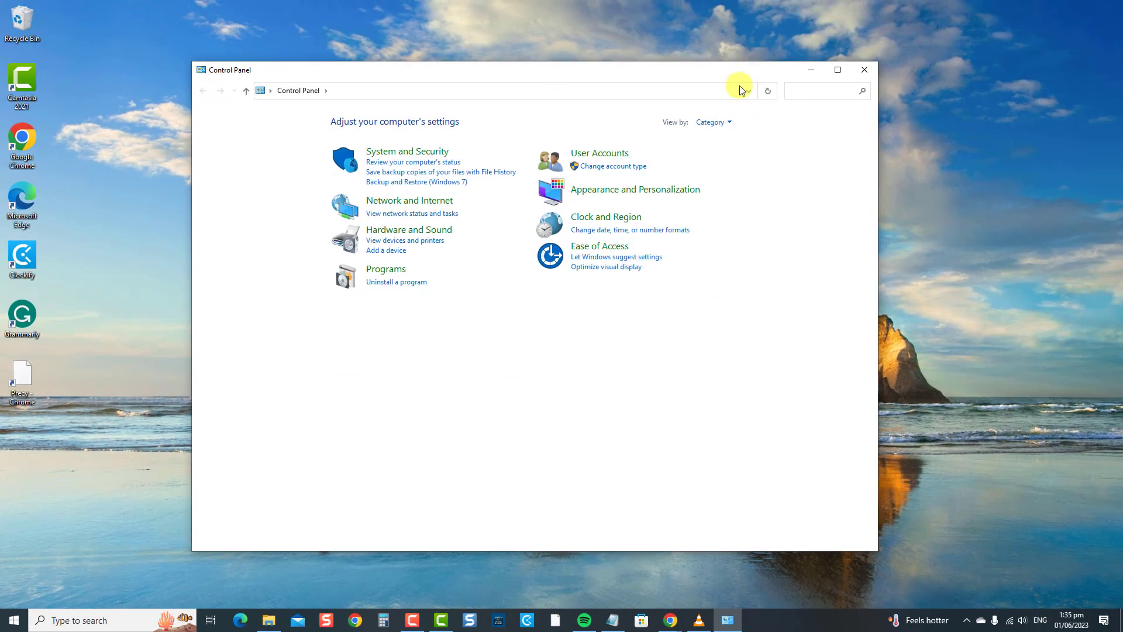
click(723, 113)
click(718, 153)
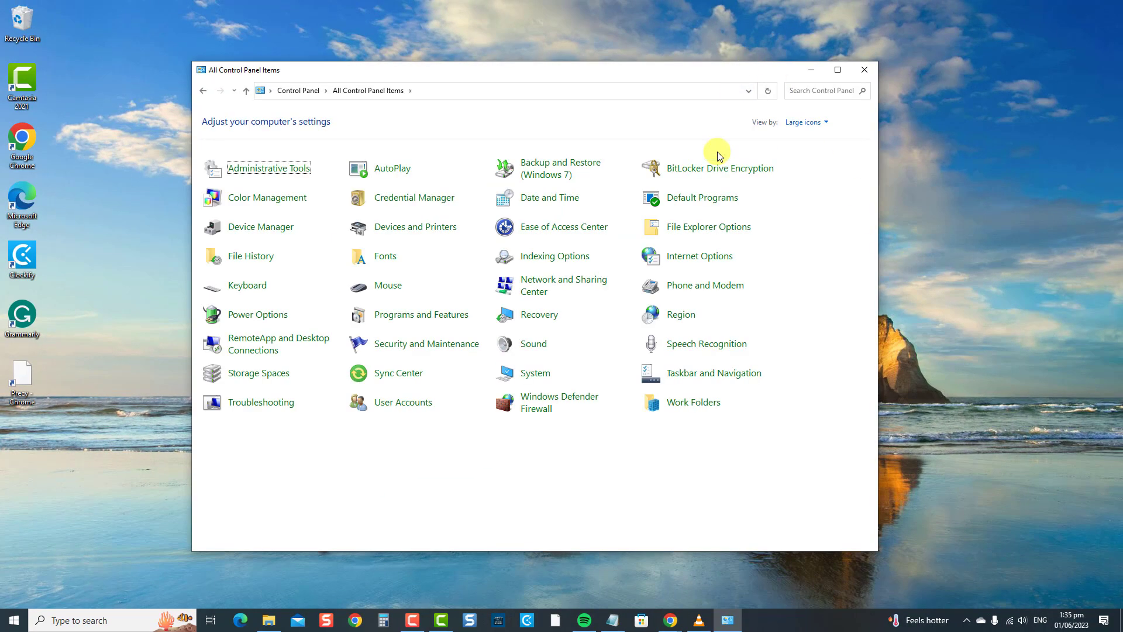
- In Sound, set Logitech MX Sound Stereo speakers as default playback device, then close Control Panel
click(526, 345)
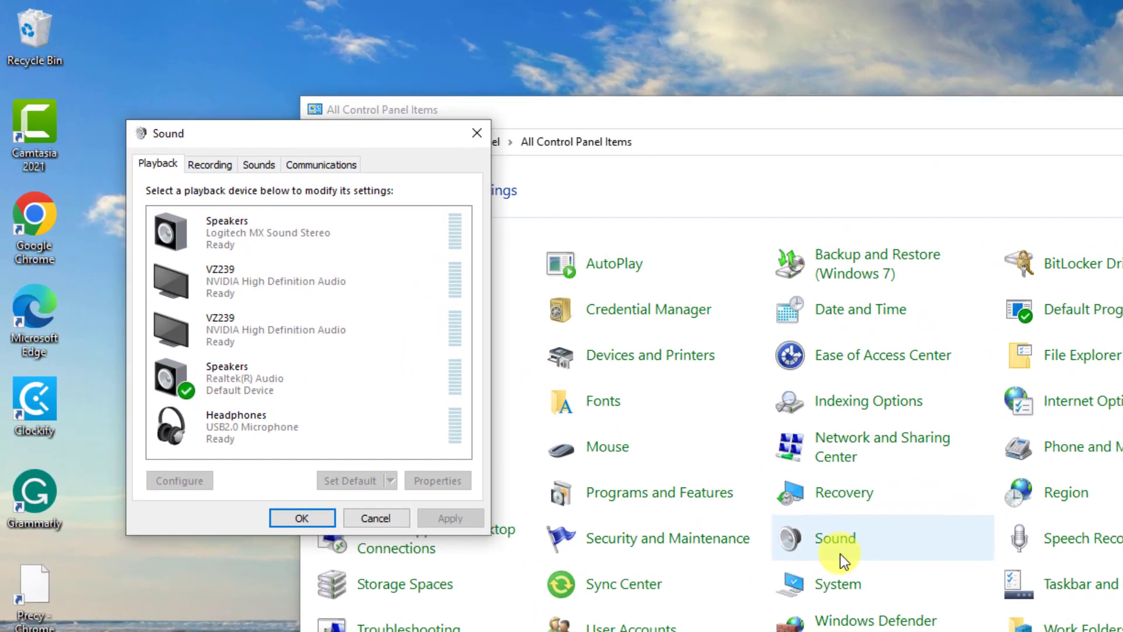
click(272, 231)
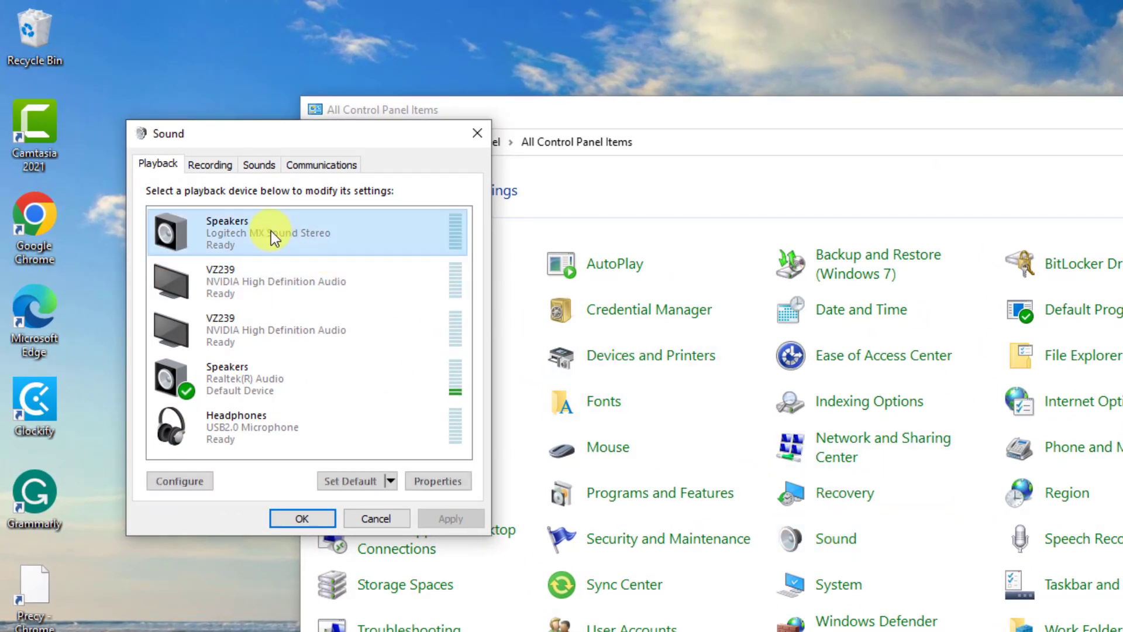
click(342, 477)
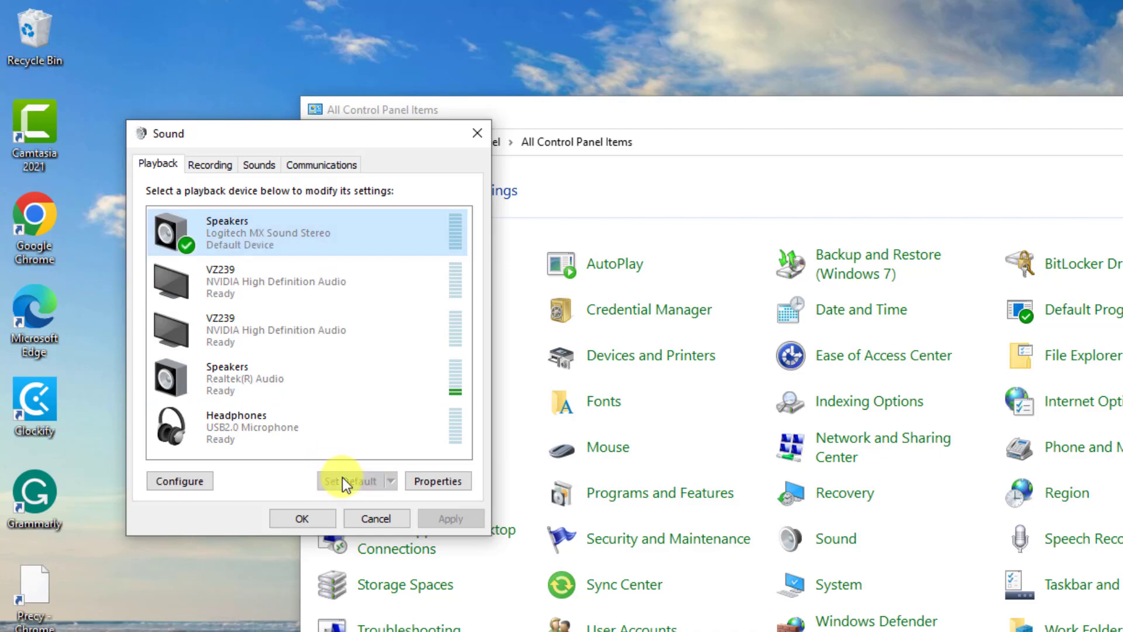
click(324, 517)
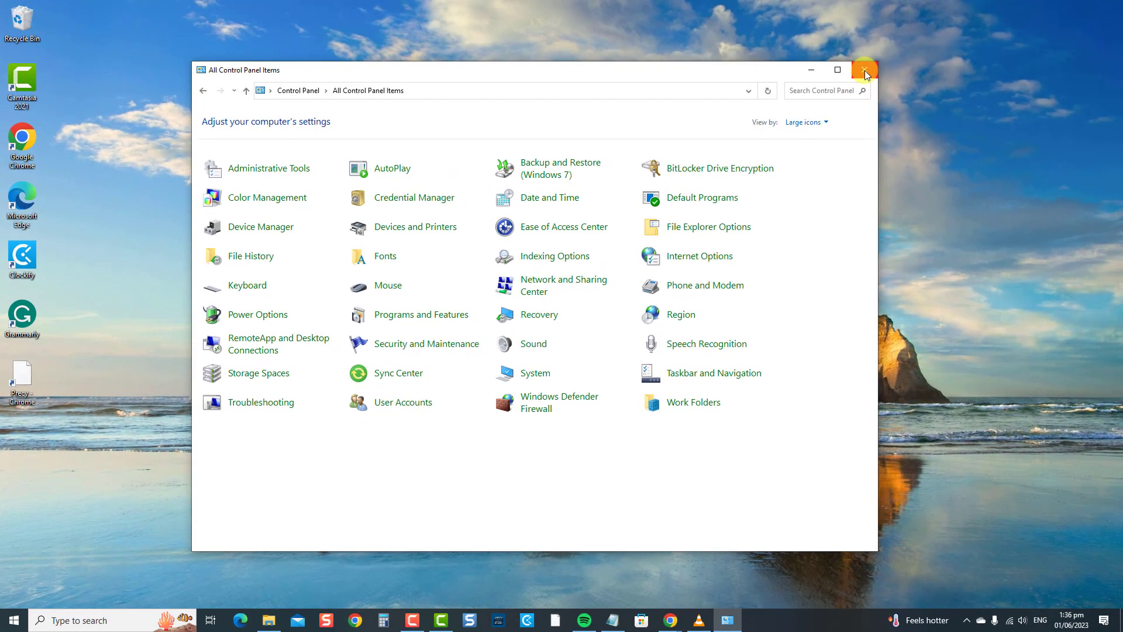
click(865, 70)
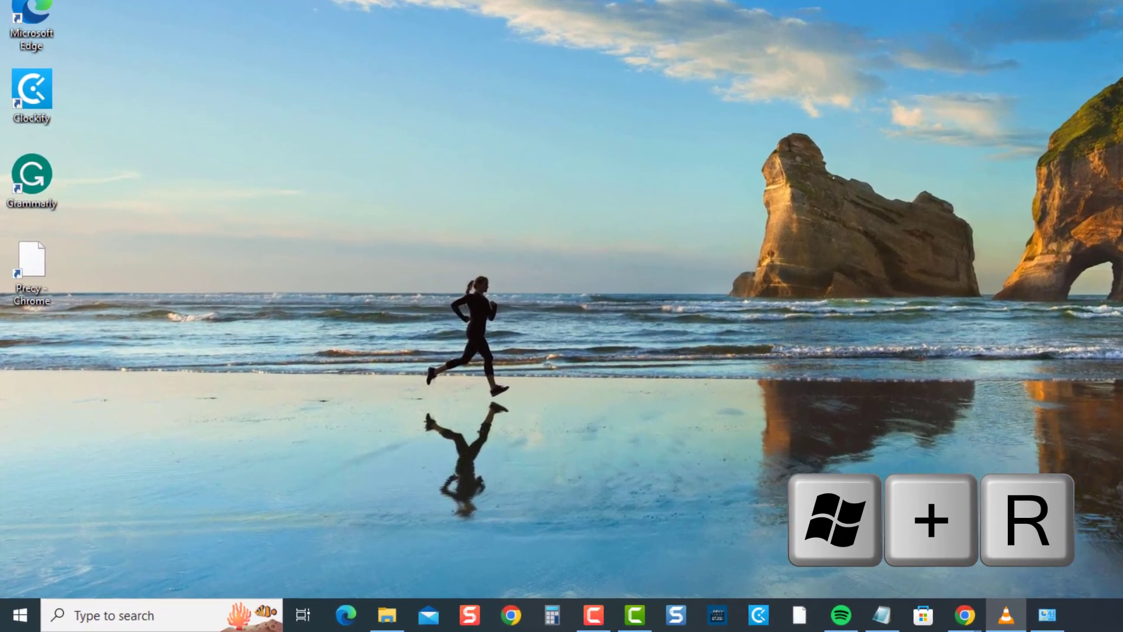
- Launch devmgmt.msc, expand Bluetooth and bring up actions for the Logitech MX Sound device
key(super+r)
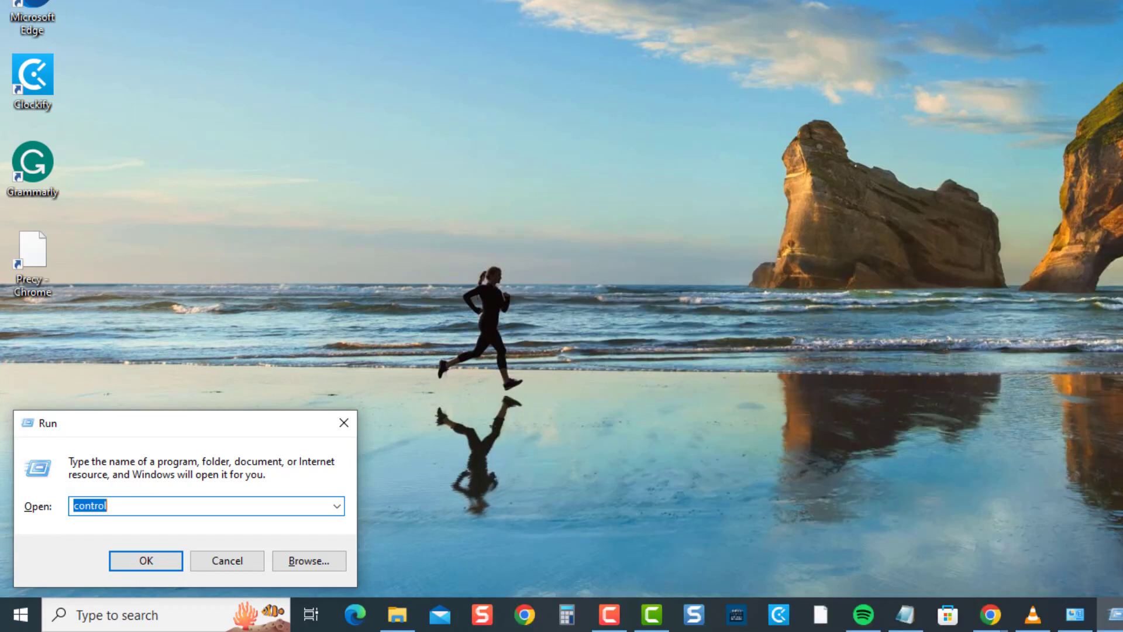
text(dev)
key(Down)
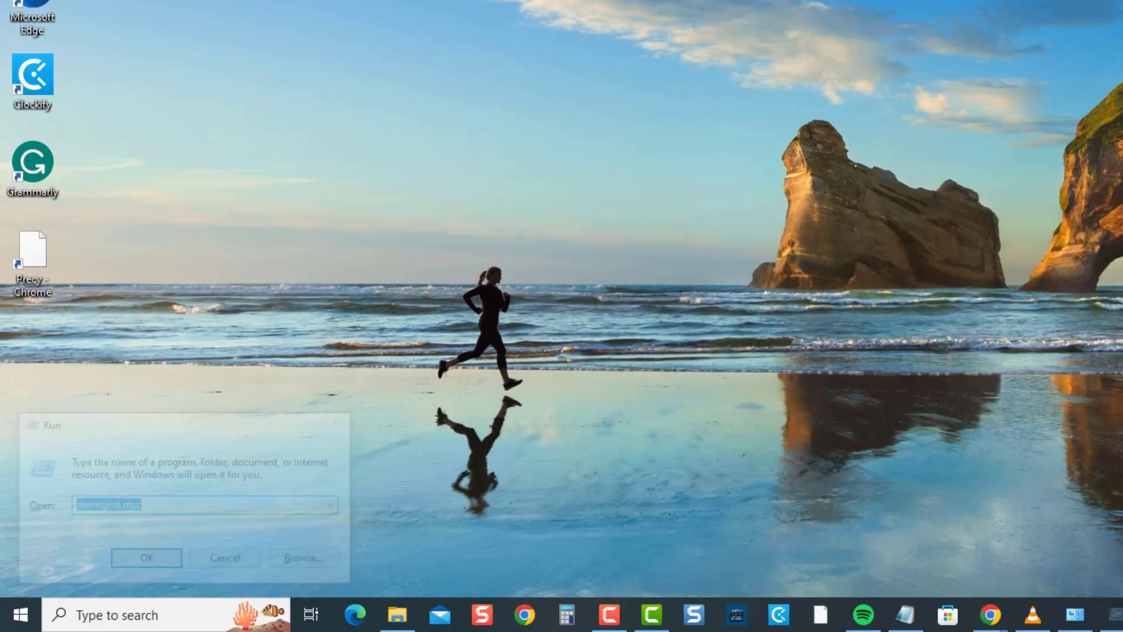
key(Return)
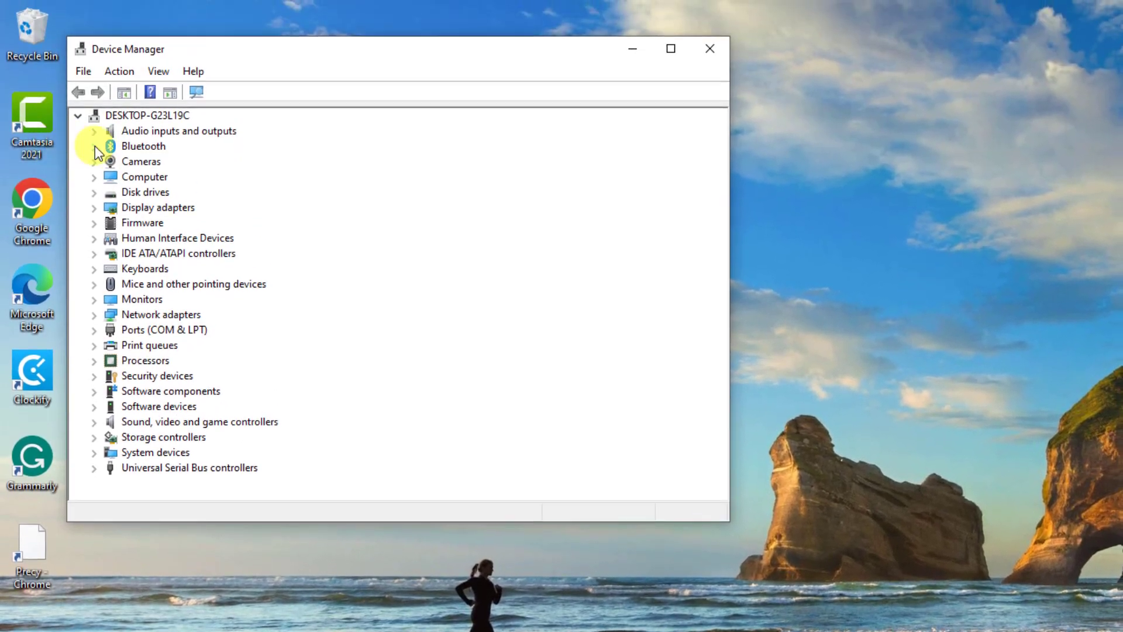
click(94, 140)
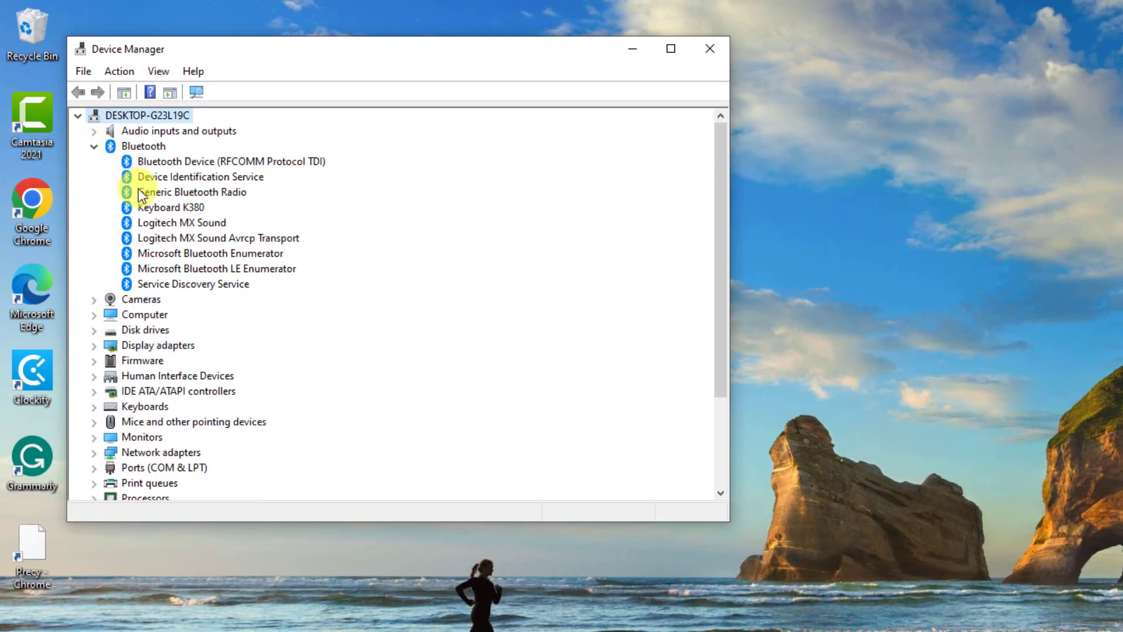
right_click(157, 225)
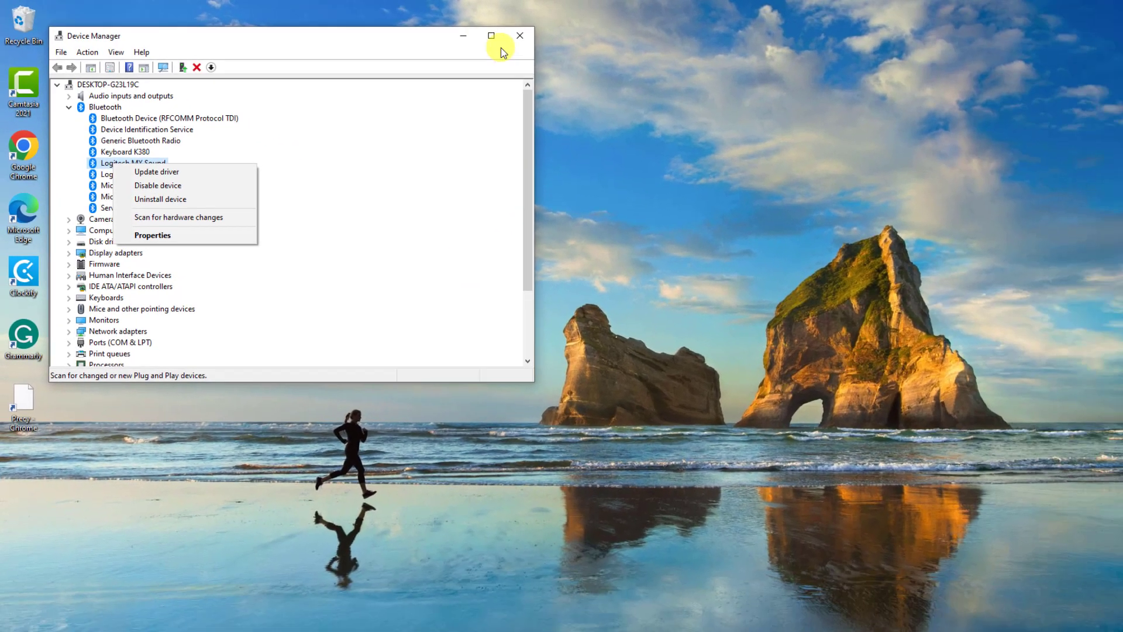
- Minimise Device Manager and show the Start menu's power options
click(632, 49)
click(14, 619)
click(16, 588)
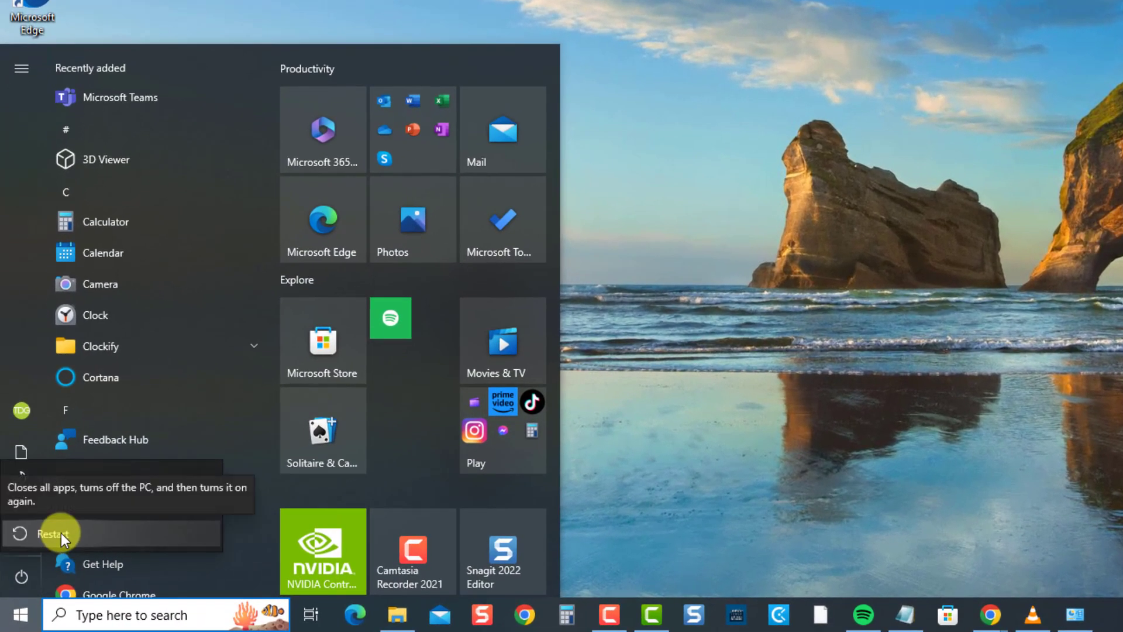
- Restart the PC from the Start menu's power options
click(884, 236)
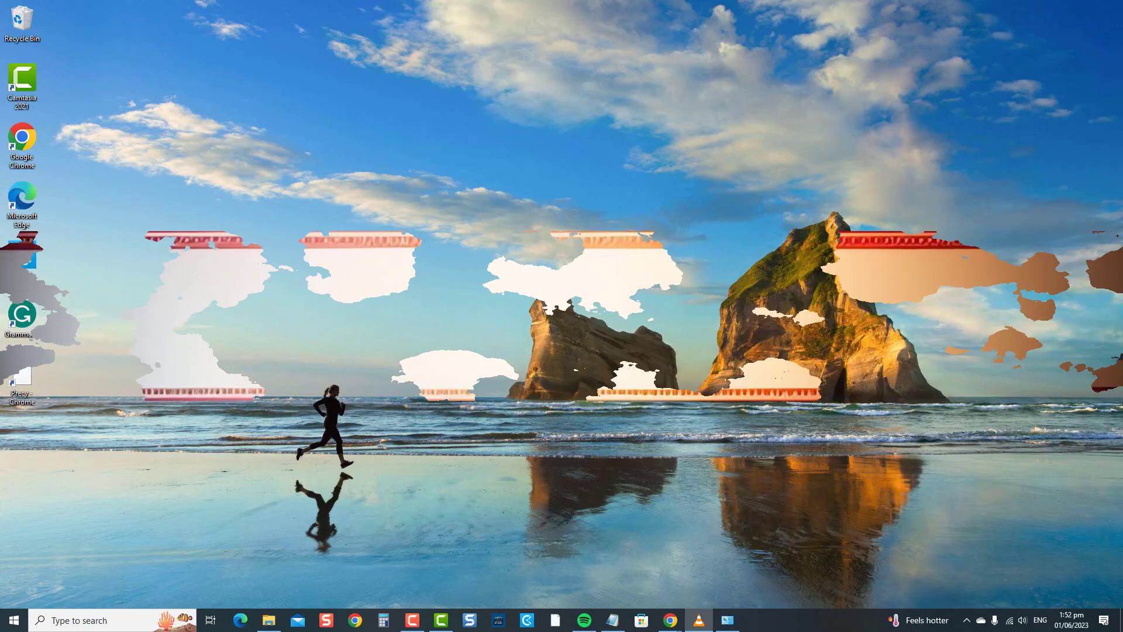
- Launch Control Panel with 'control' from a cleared Run box, keeping View by on Large icons
key(super+r)
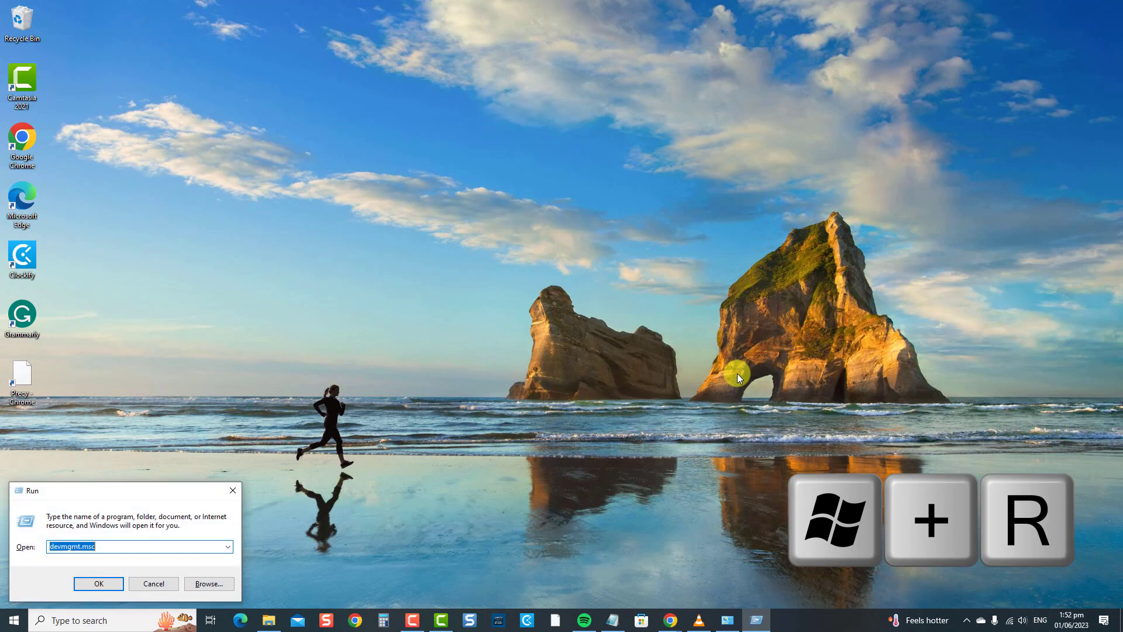
key(BackSpace)
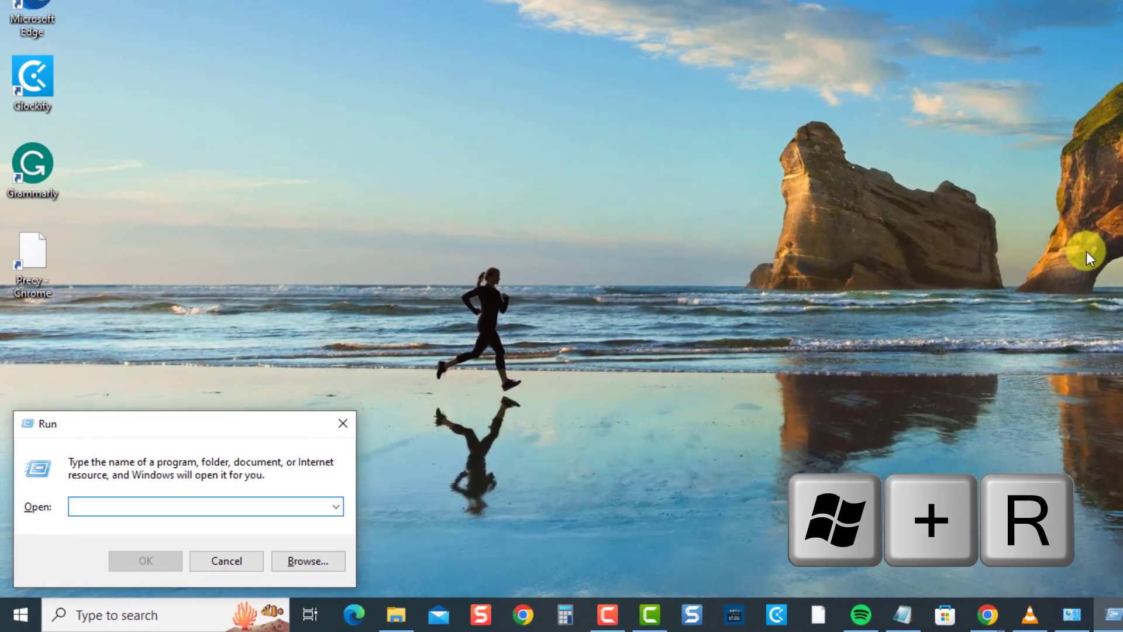
text(control)
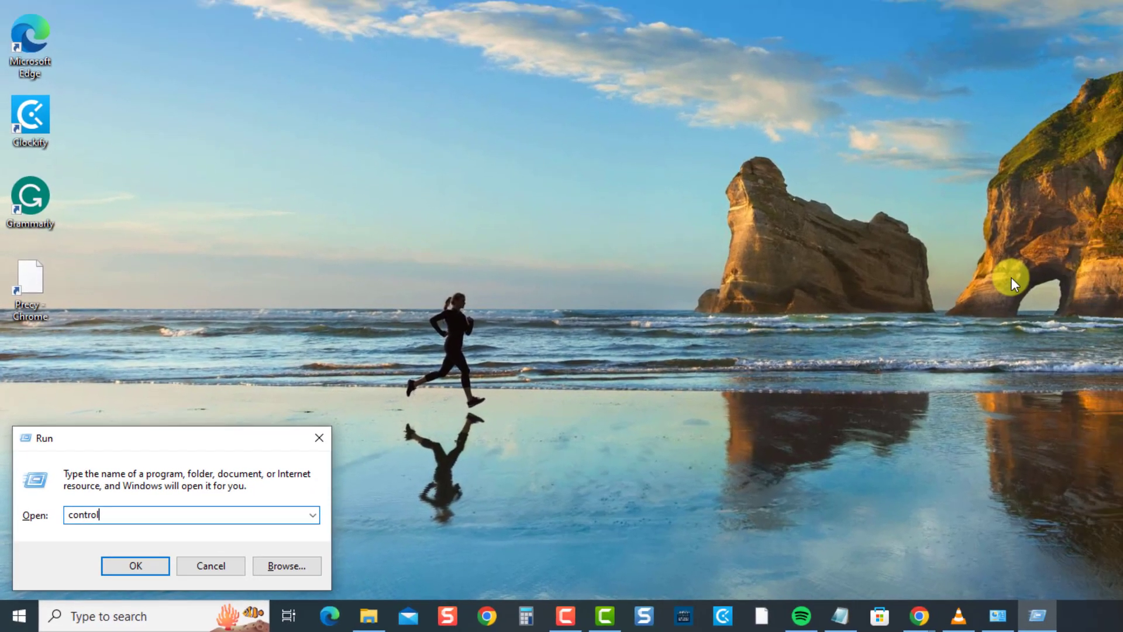
key(Return)
click(813, 122)
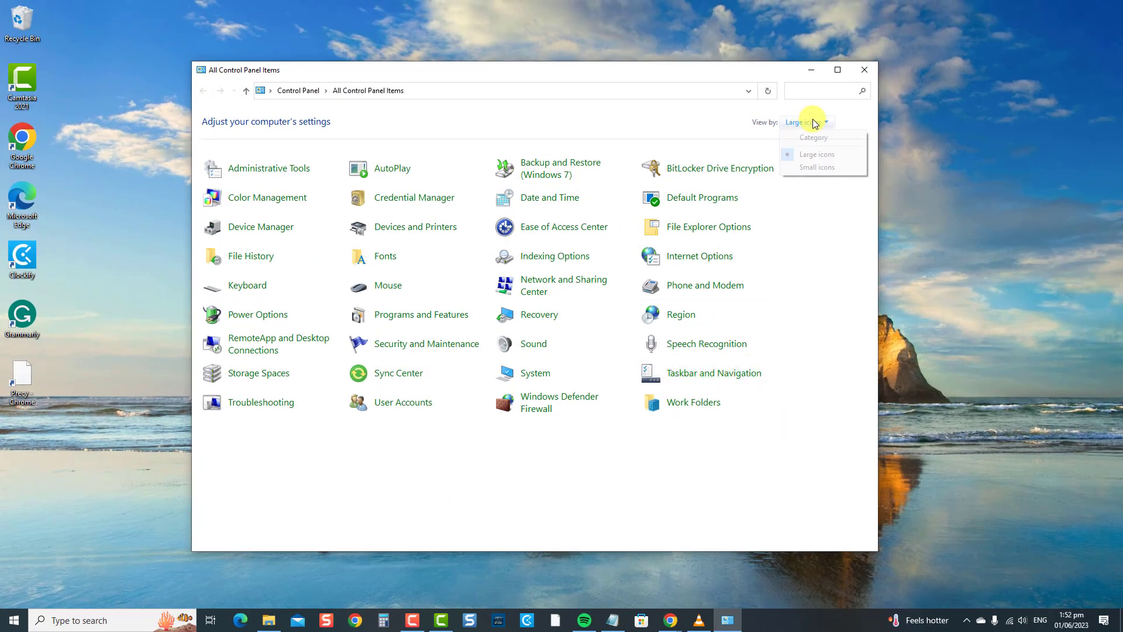
click(810, 153)
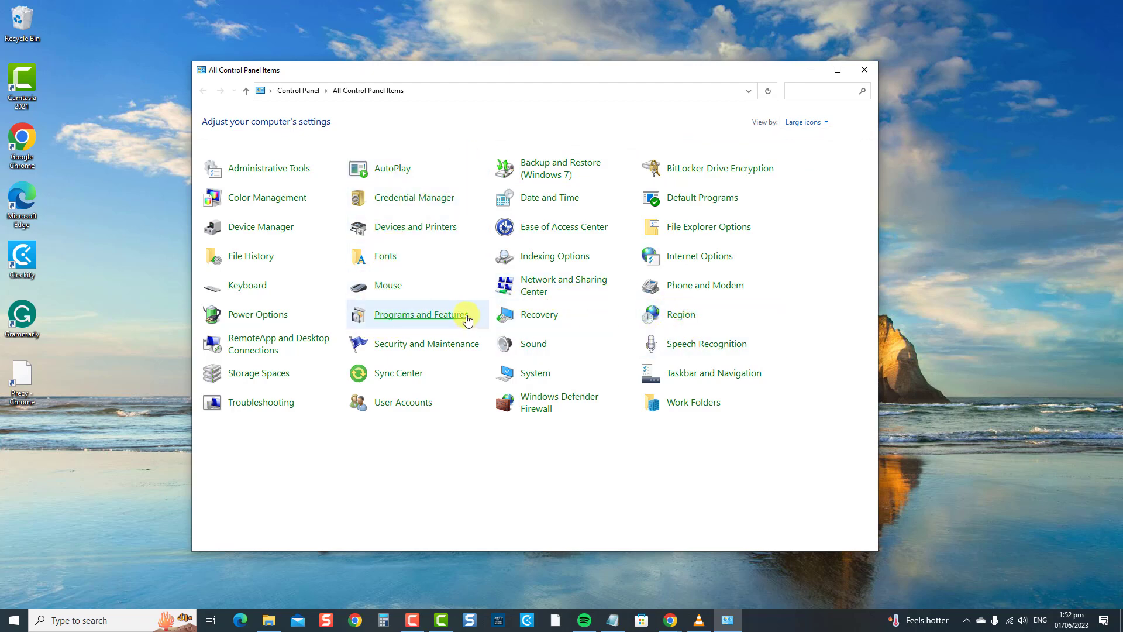
- View installed updates under Programs and Features, select KB5026513, then close the window
click(421, 314)
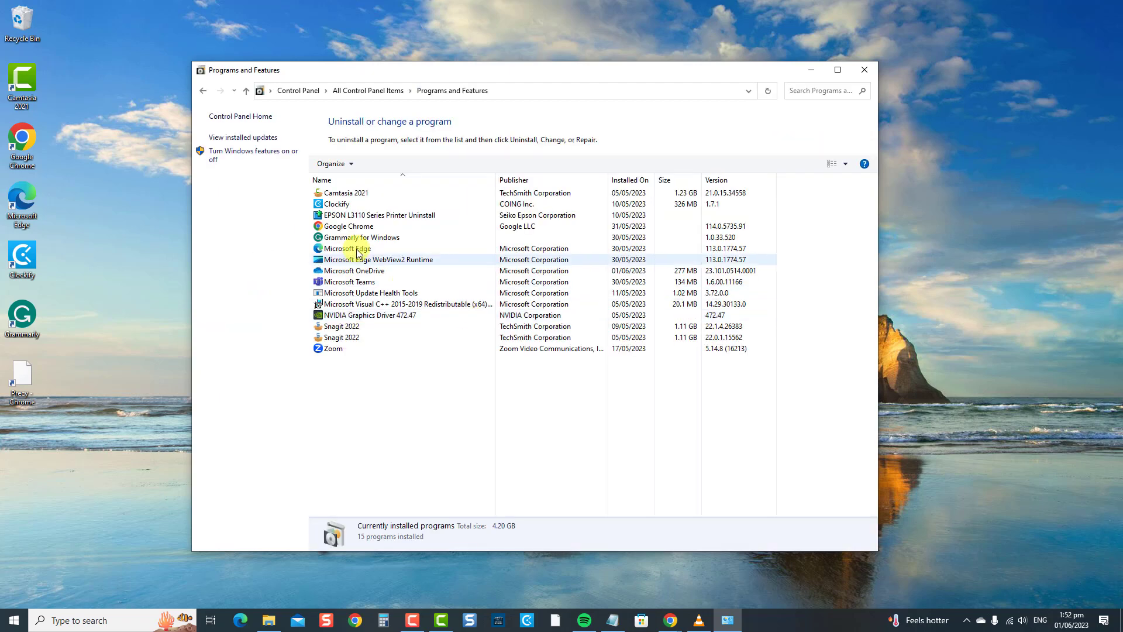
click(253, 140)
click(389, 208)
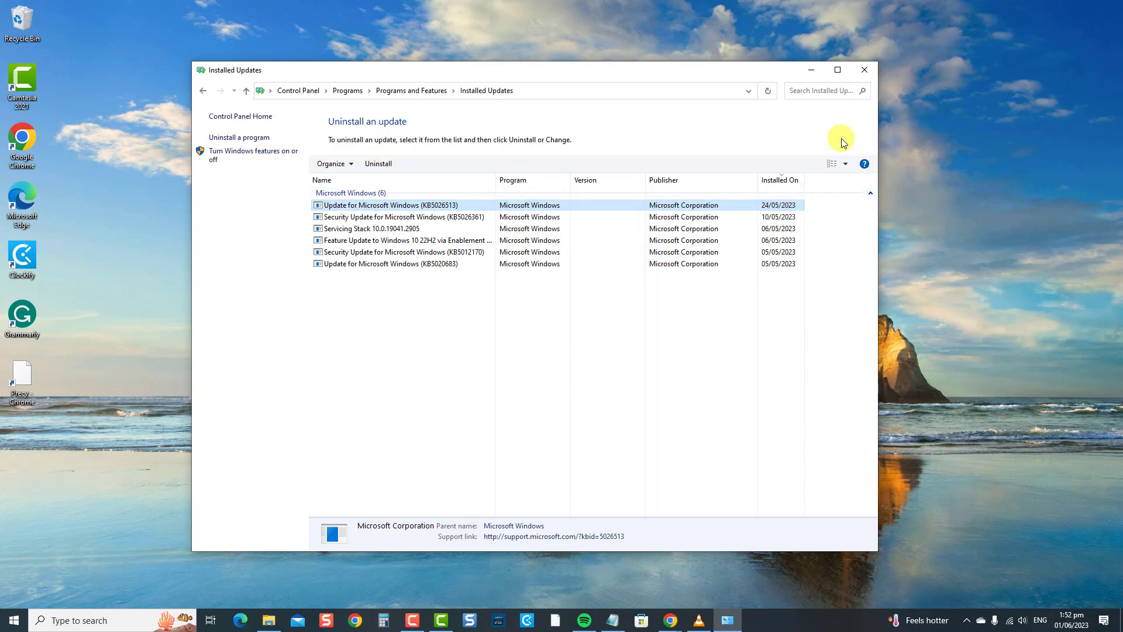
click(872, 72)
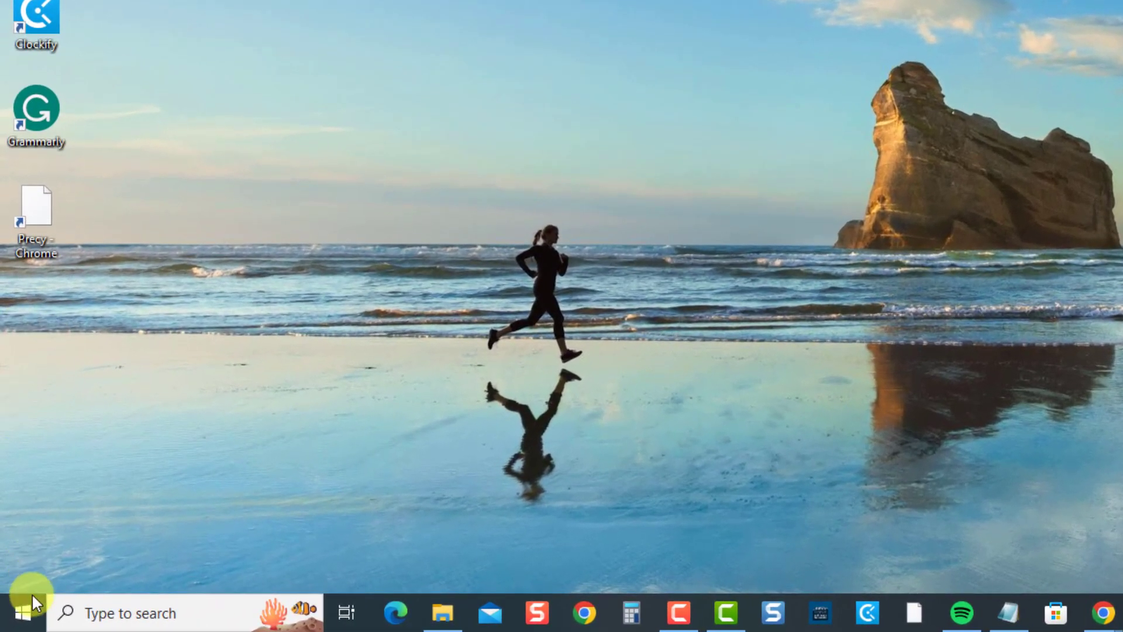
click(17, 623)
click(23, 542)
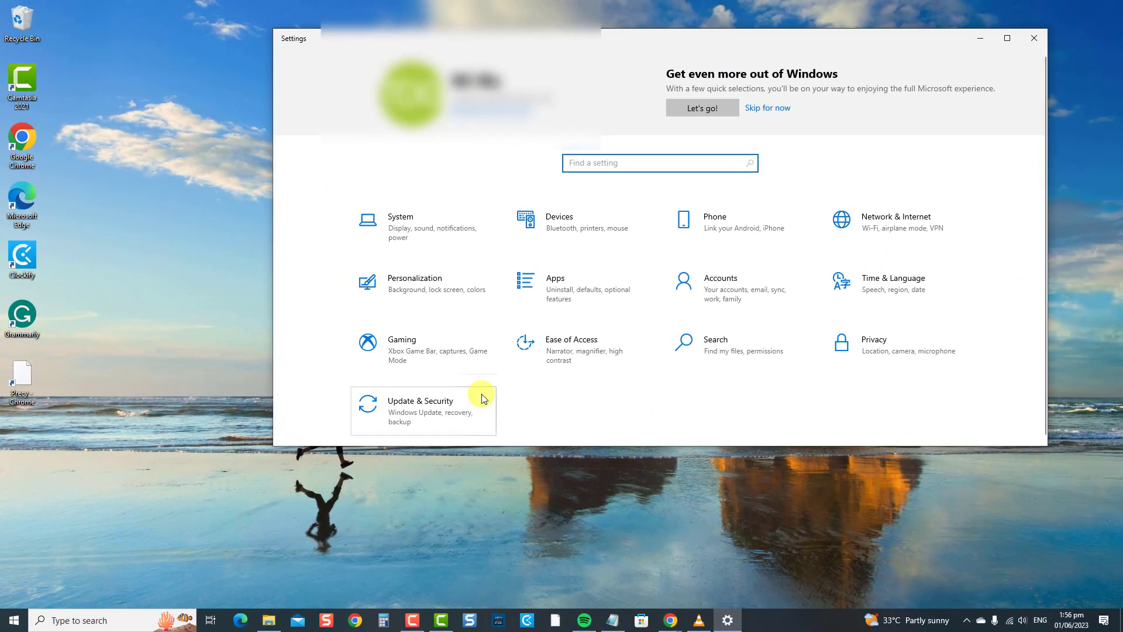
click(527, 221)
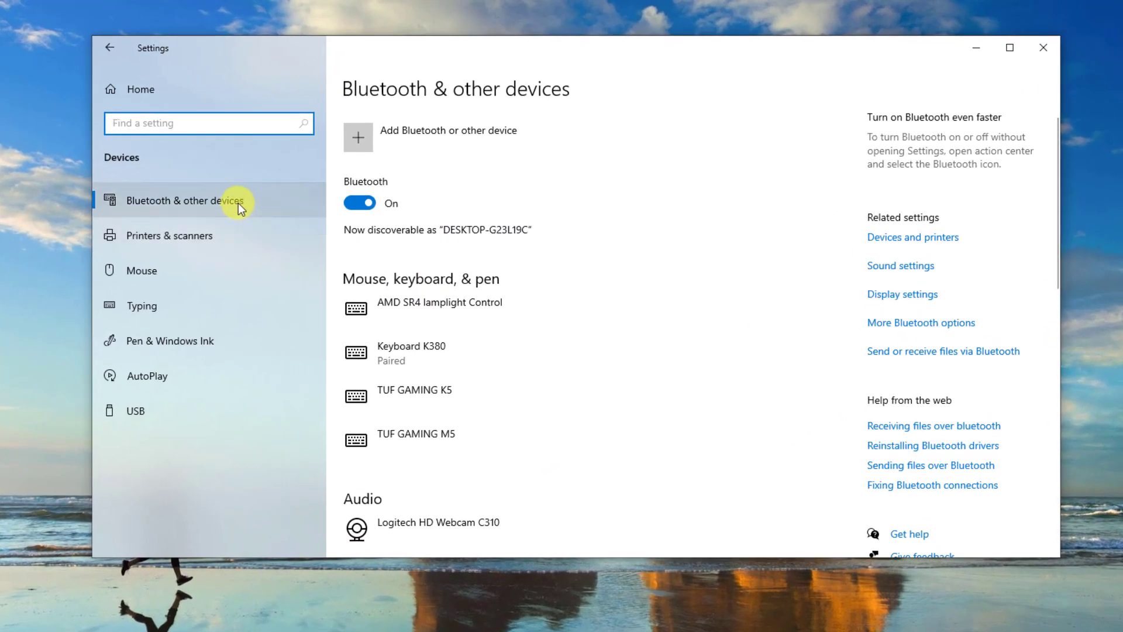
click(279, 191)
scroll(518, 347, down, 4)
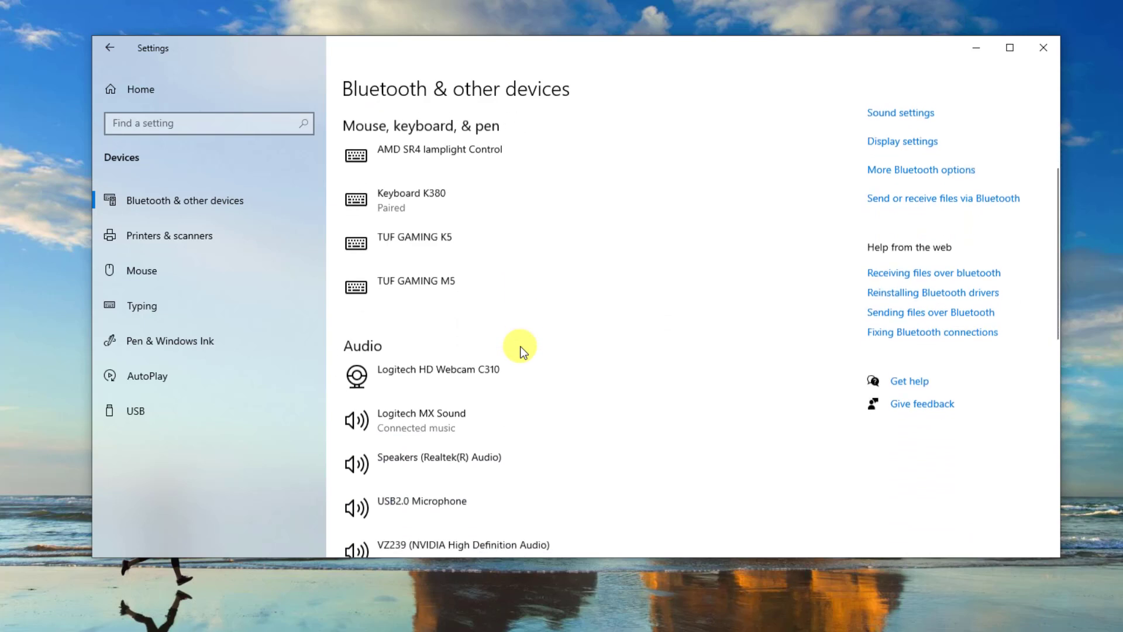
click(455, 332)
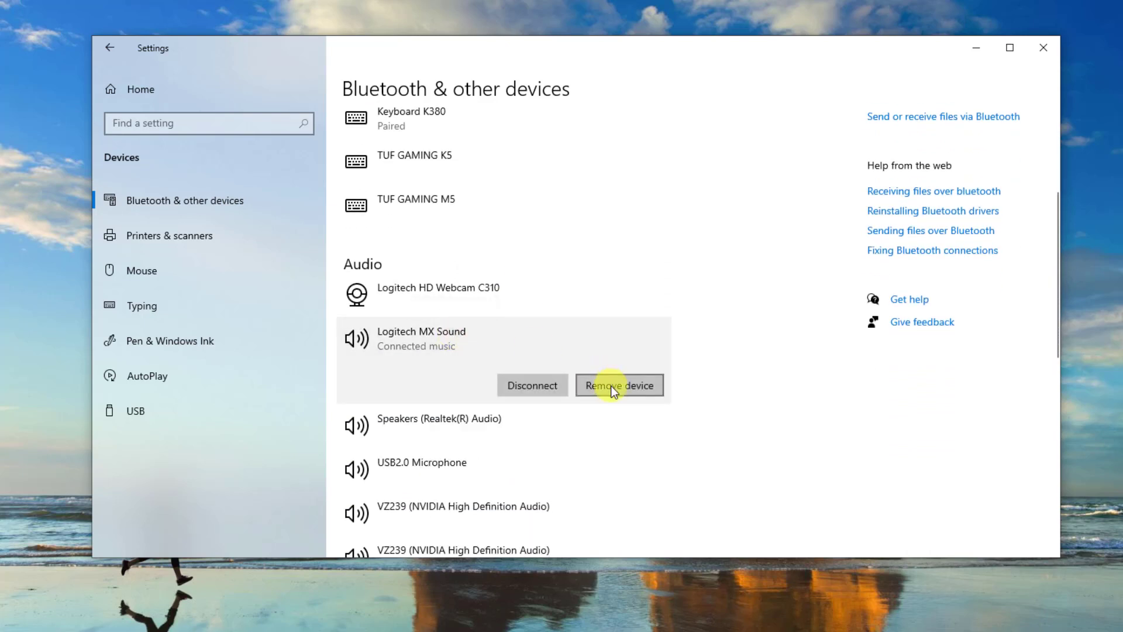
click(1042, 47)
click(20, 614)
click(13, 585)
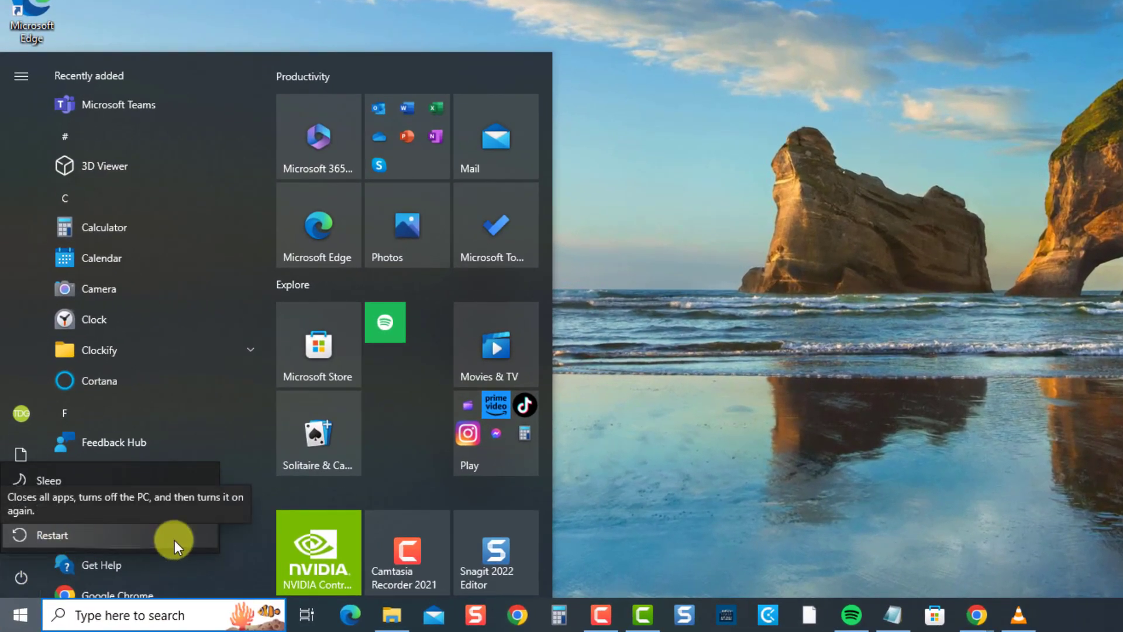
click(905, 396)
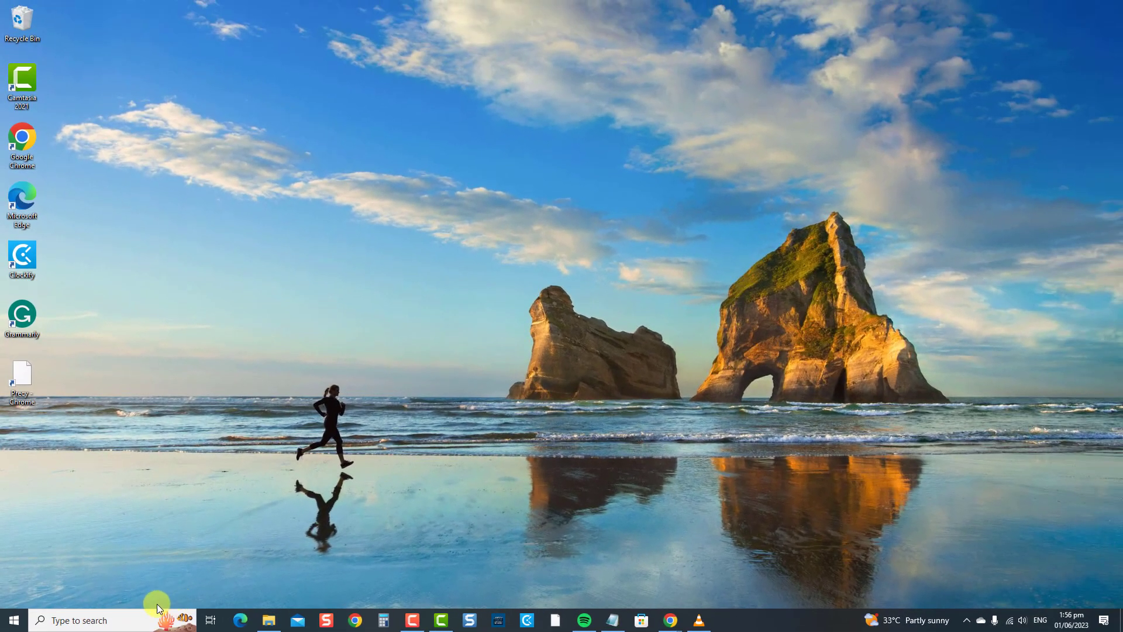
click(14, 621)
click(13, 562)
click(544, 231)
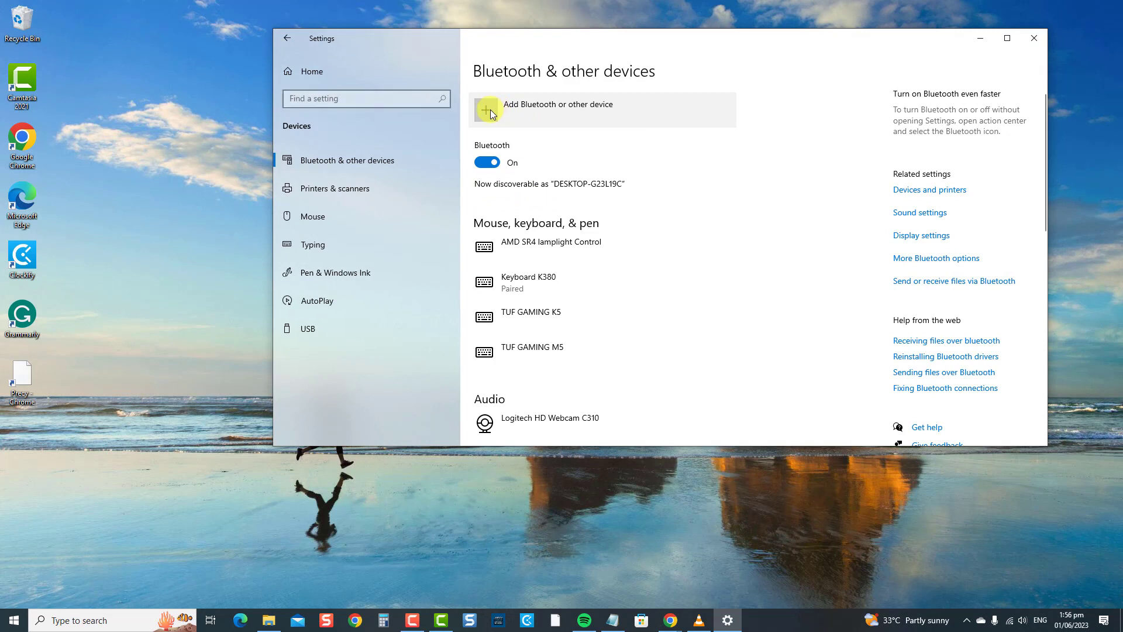
click(488, 111)
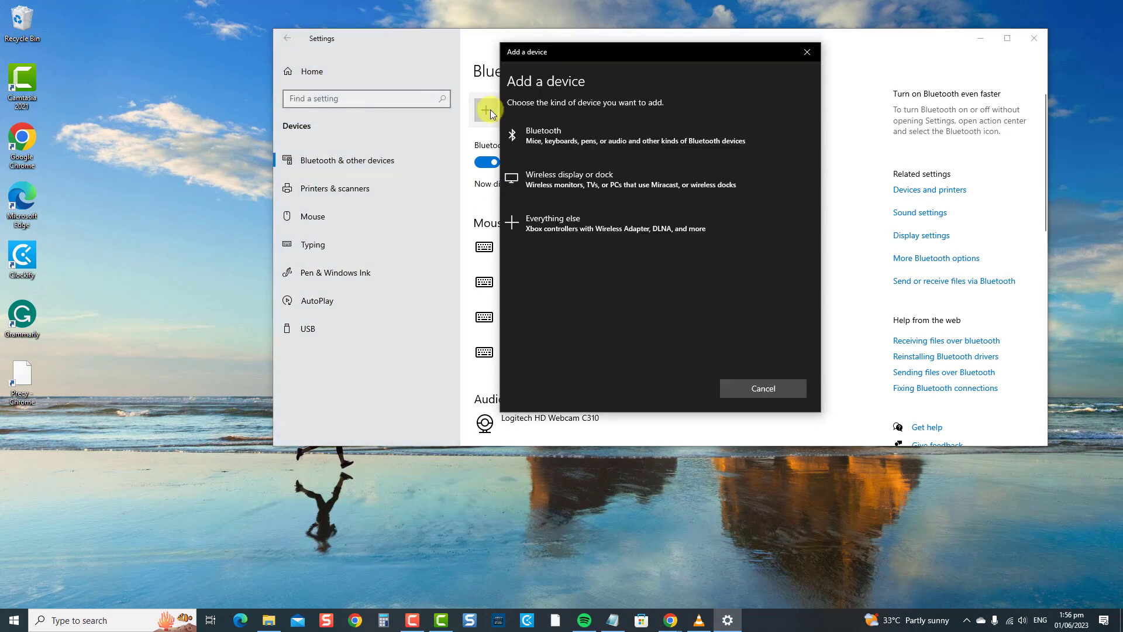
click(560, 139)
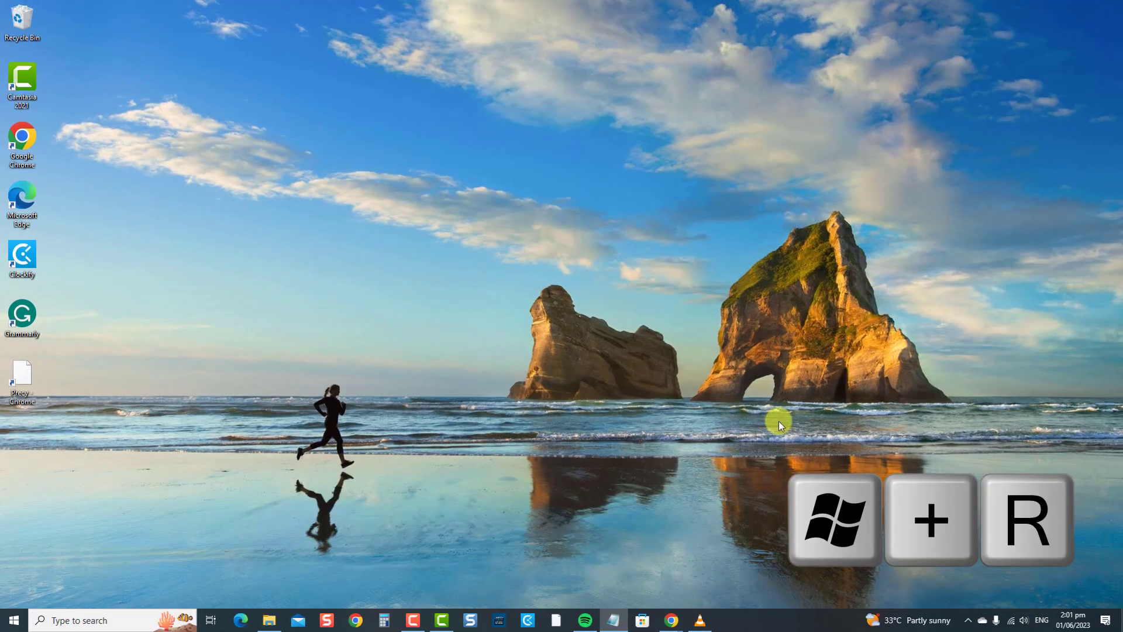
- Launch services.msc from the Run box
key(super+r)
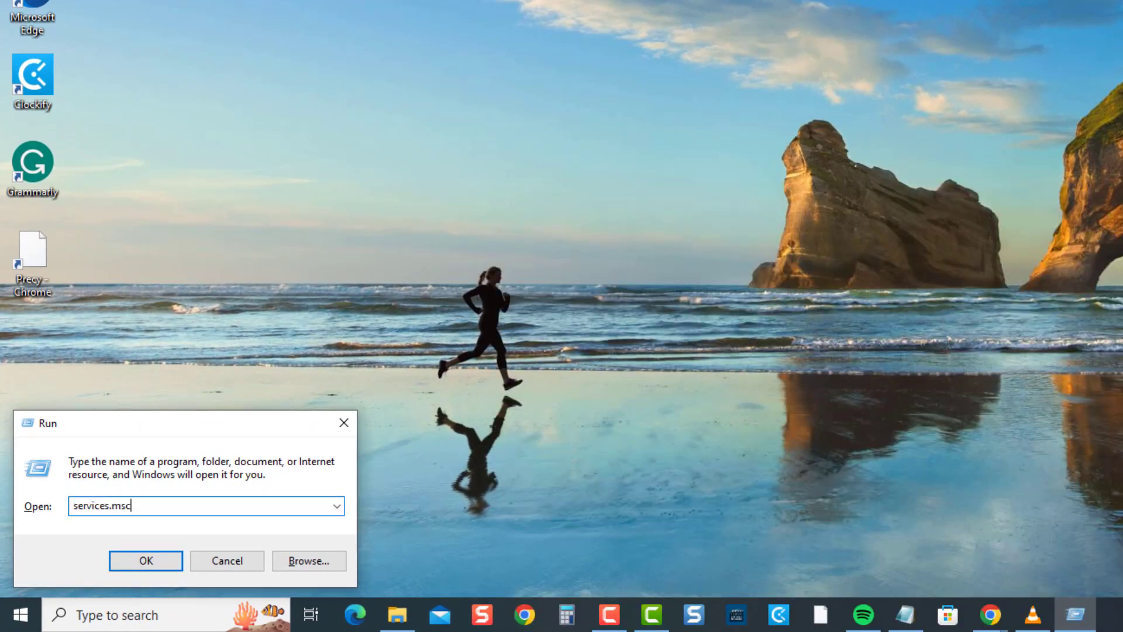
key(Return)
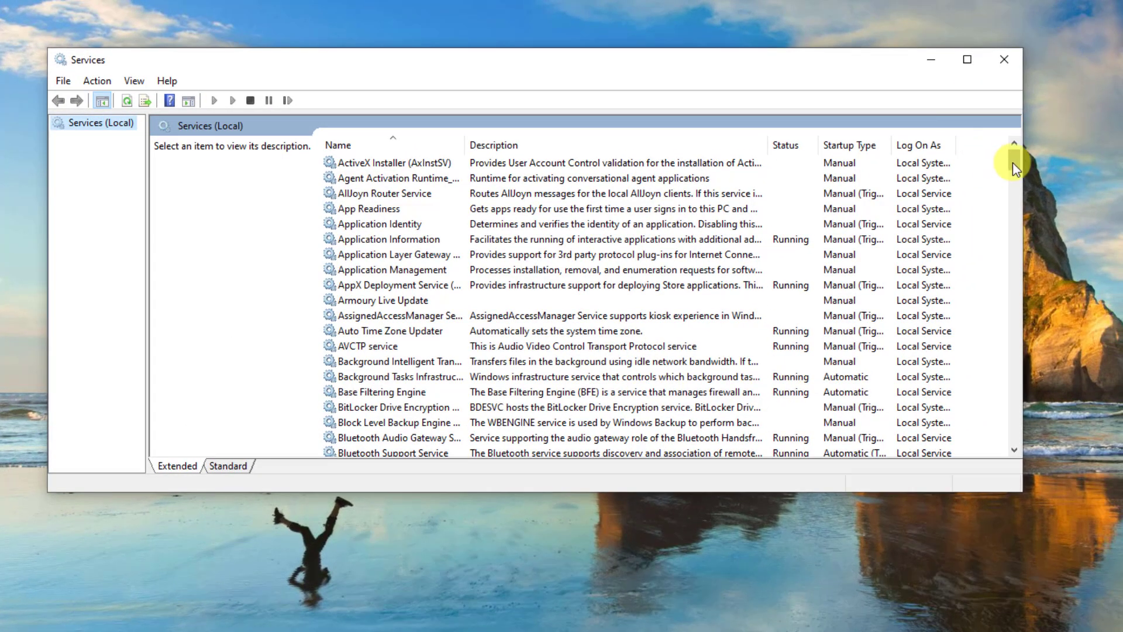
- Restart the Bluetooth Support Service
drag(1012, 164, 1016, 177)
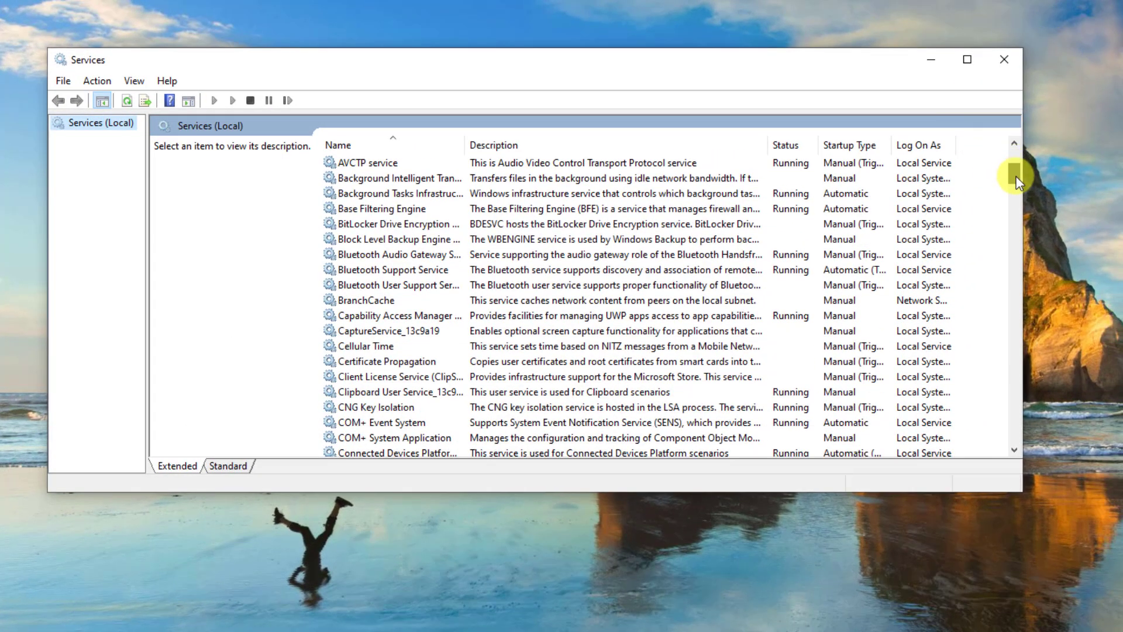
click(418, 269)
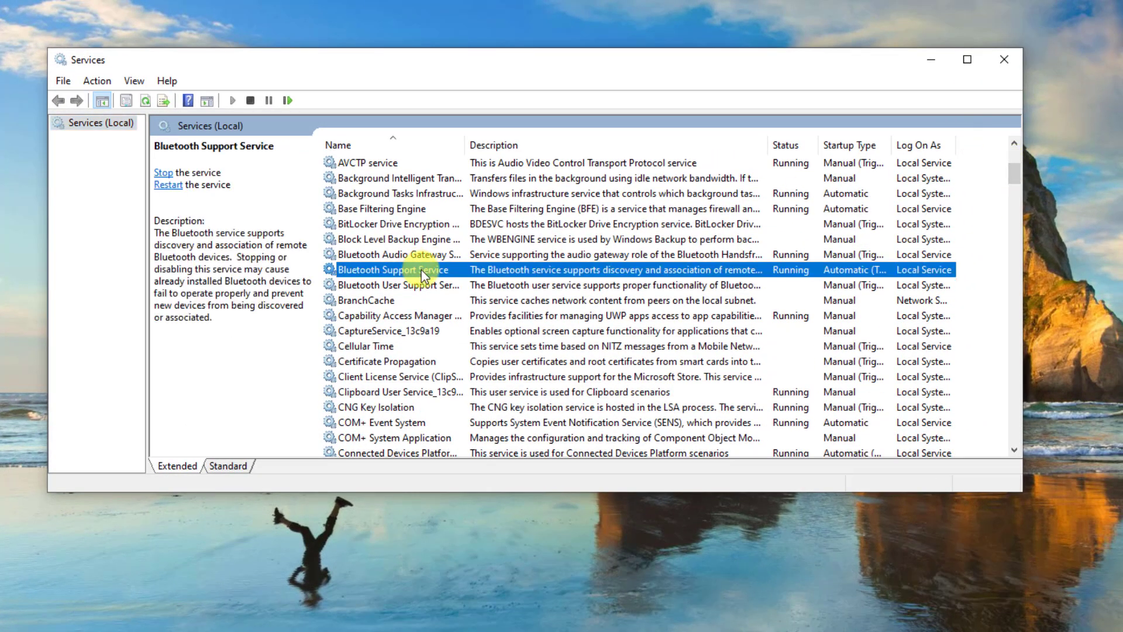
right_click(421, 270)
click(463, 351)
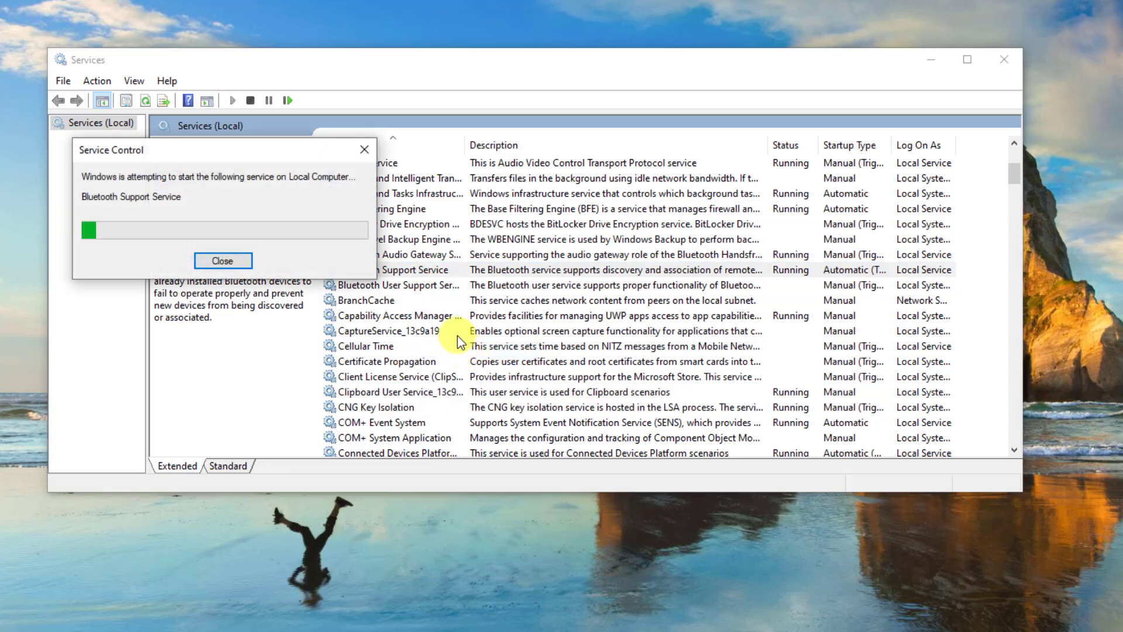
- Set Bluetooth Support Service startup type to Automatic, apply it, and close Services
right_click(426, 268)
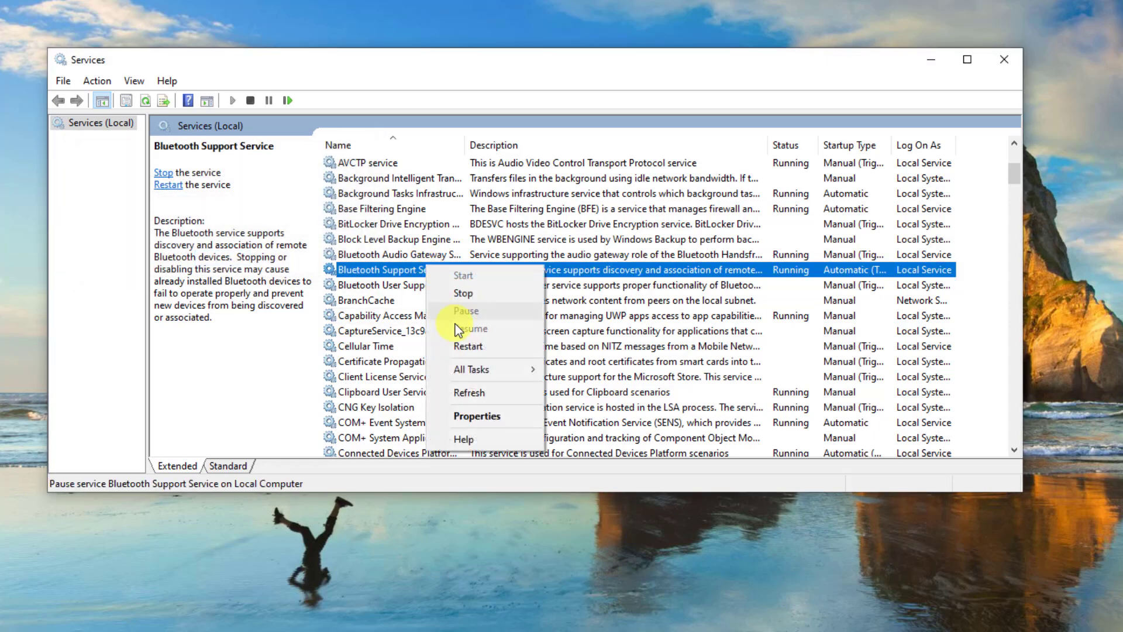
click(475, 416)
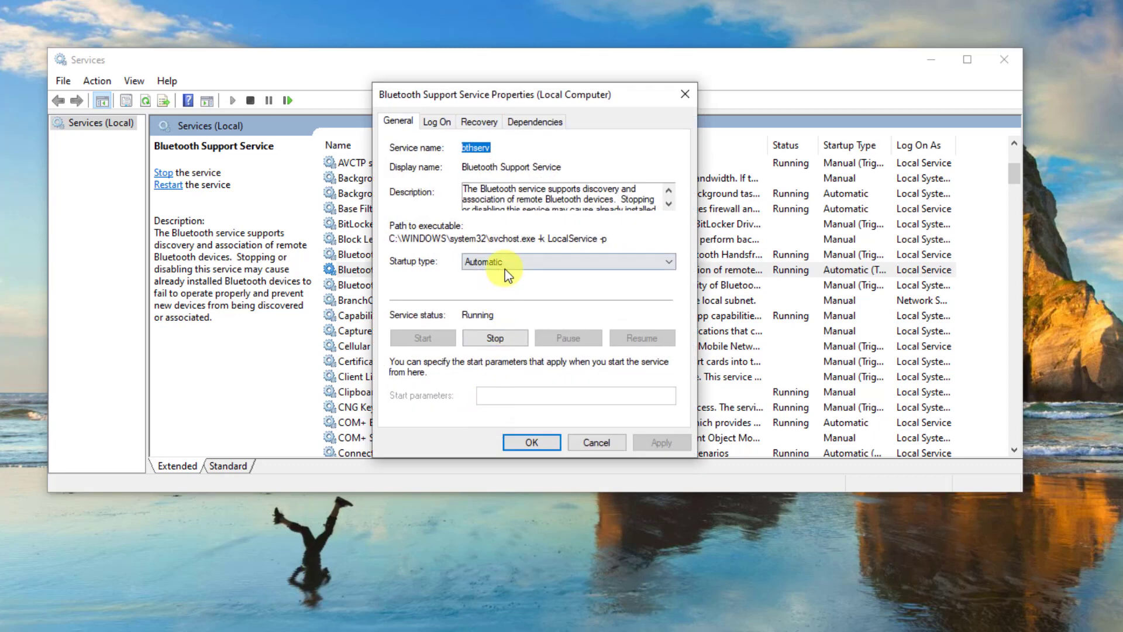
click(506, 264)
click(504, 281)
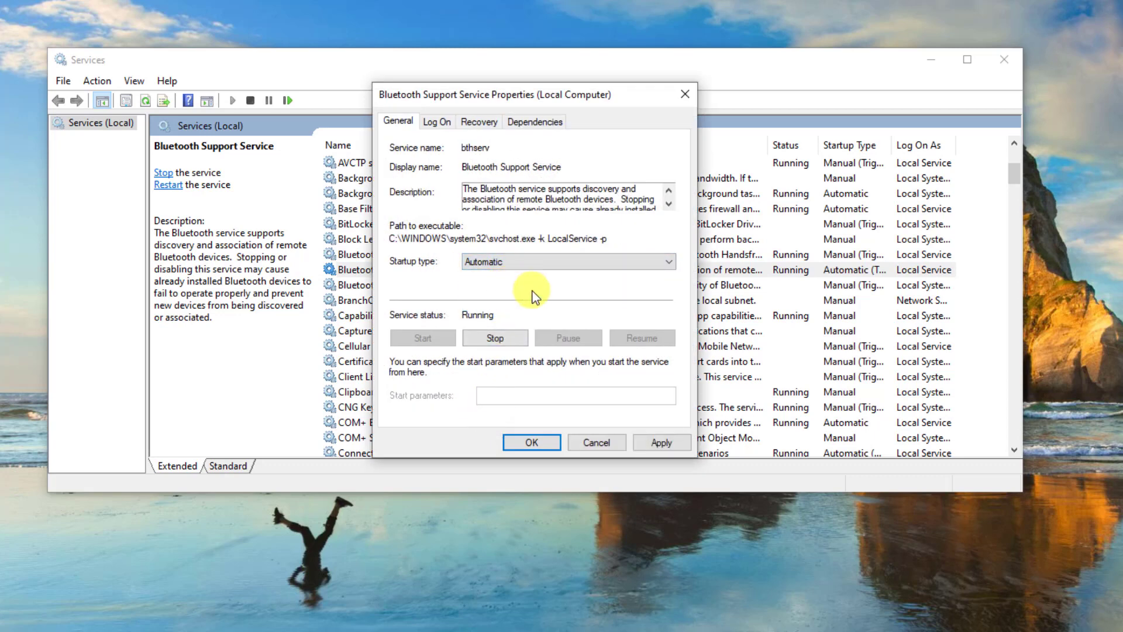
click(660, 442)
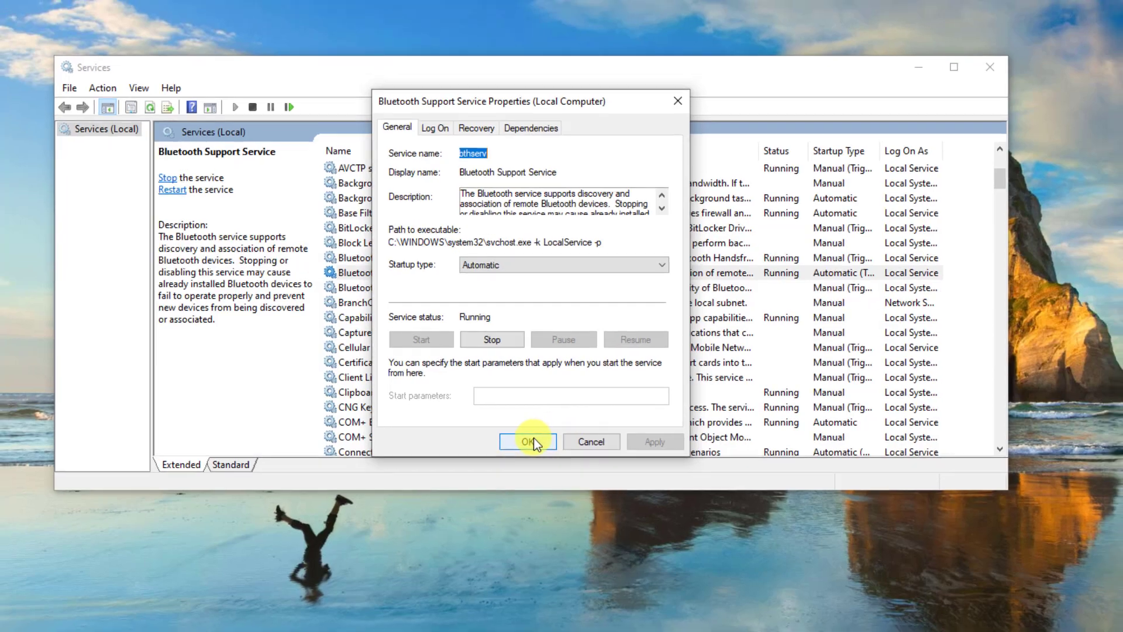
click(535, 441)
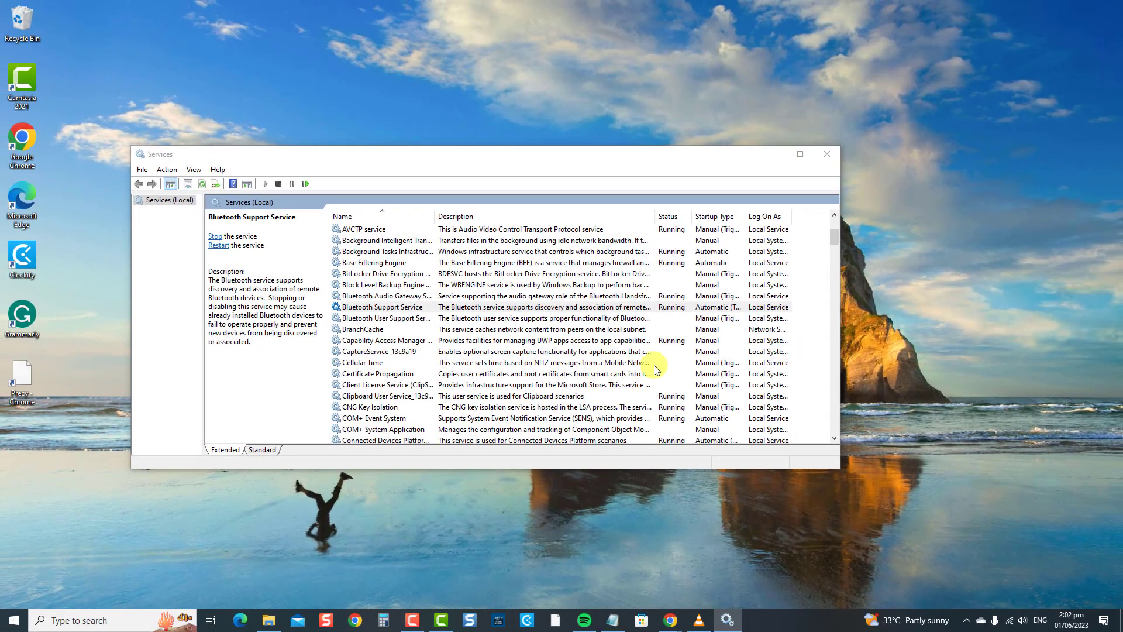
click(827, 153)
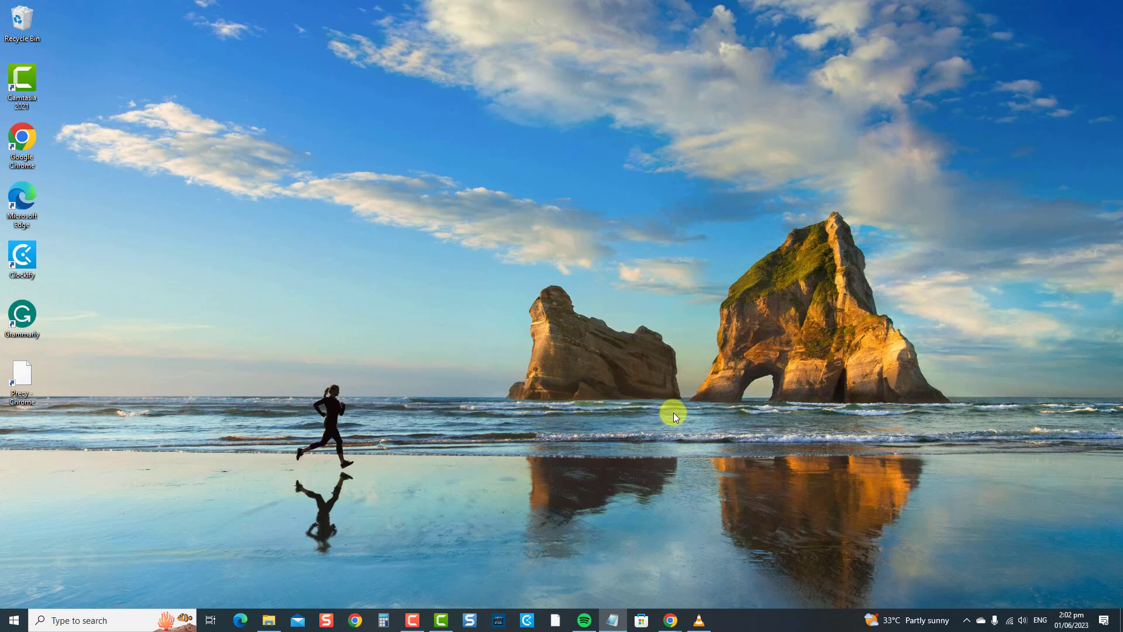